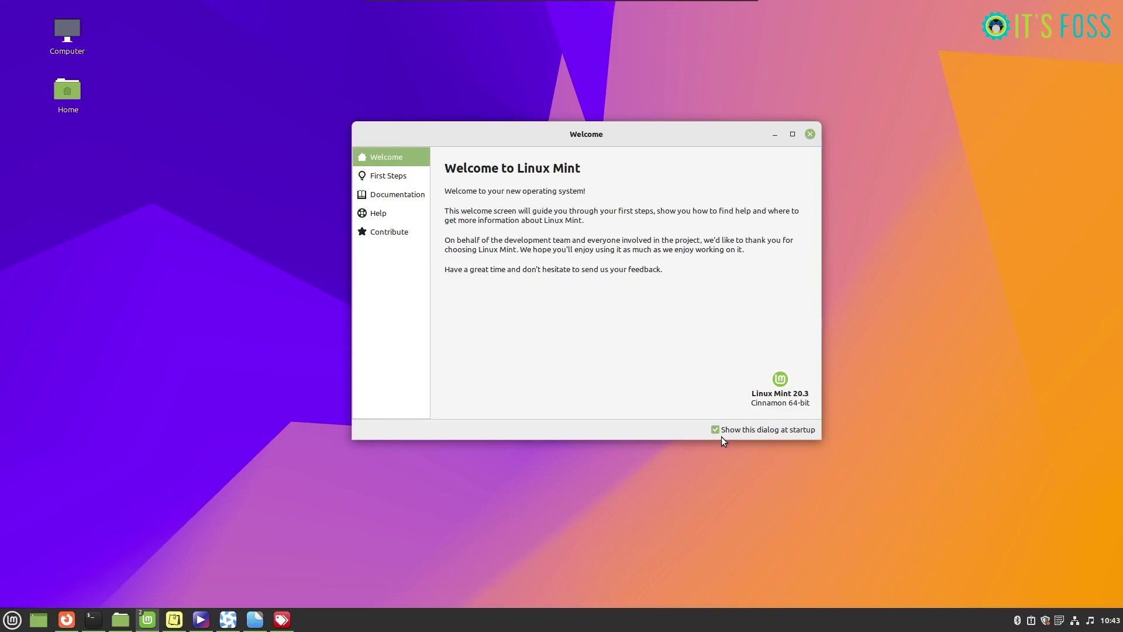
Step: Show the First Steps page with Desktop Colors, Panel Layout and System Snapshots
click(387, 175)
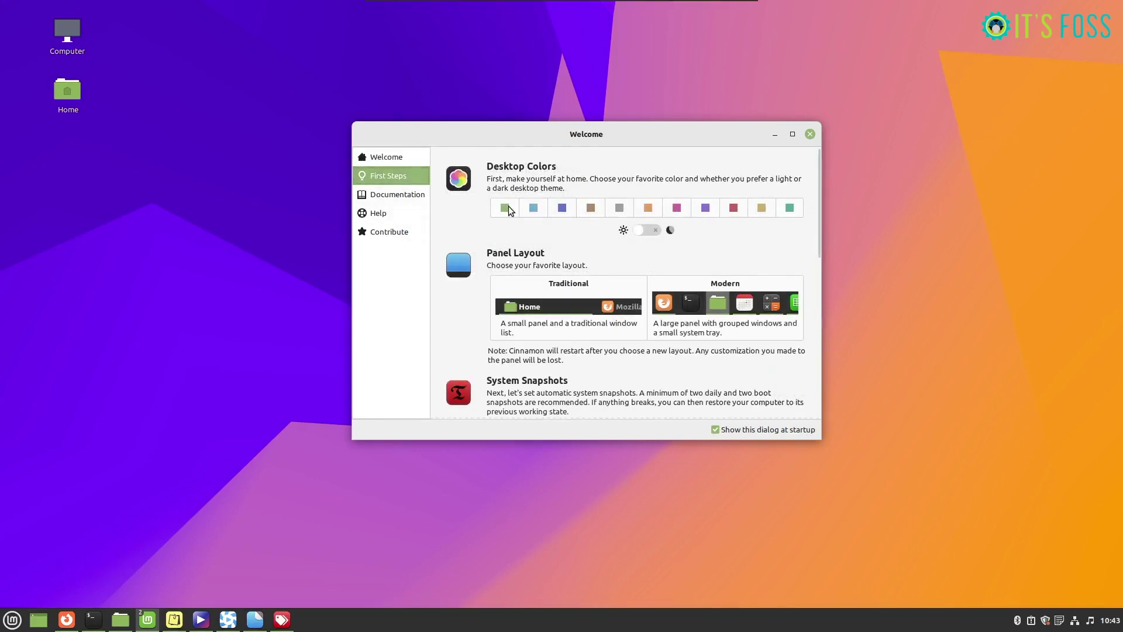
Step: Try the blue accent, keep green, enable the dark theme and settle on the modern panel layout
click(561, 209)
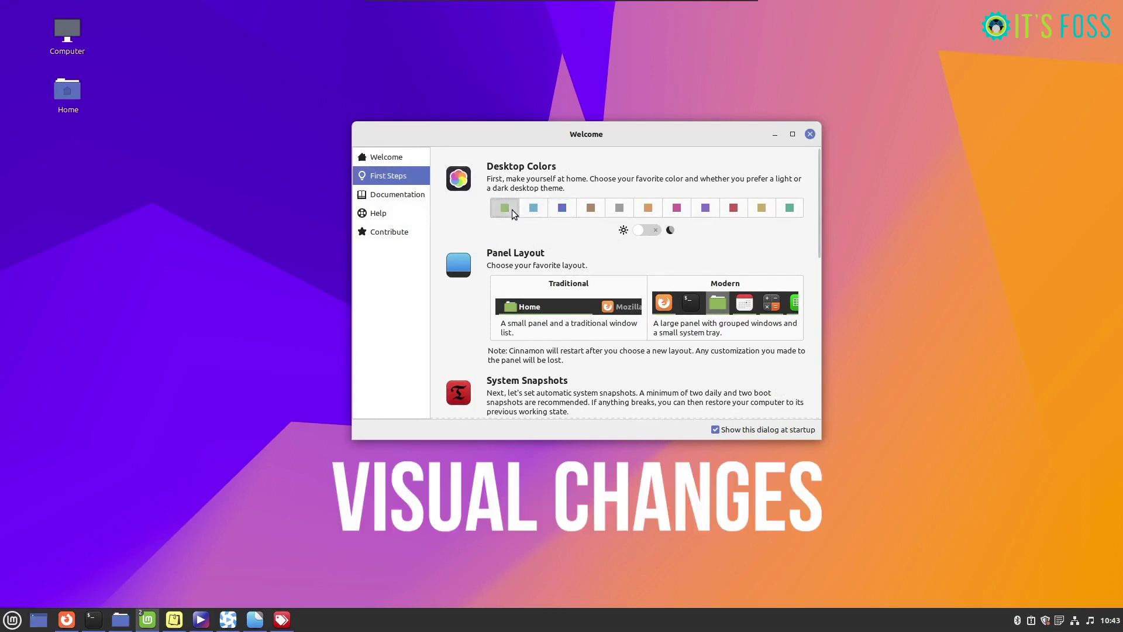
click(512, 210)
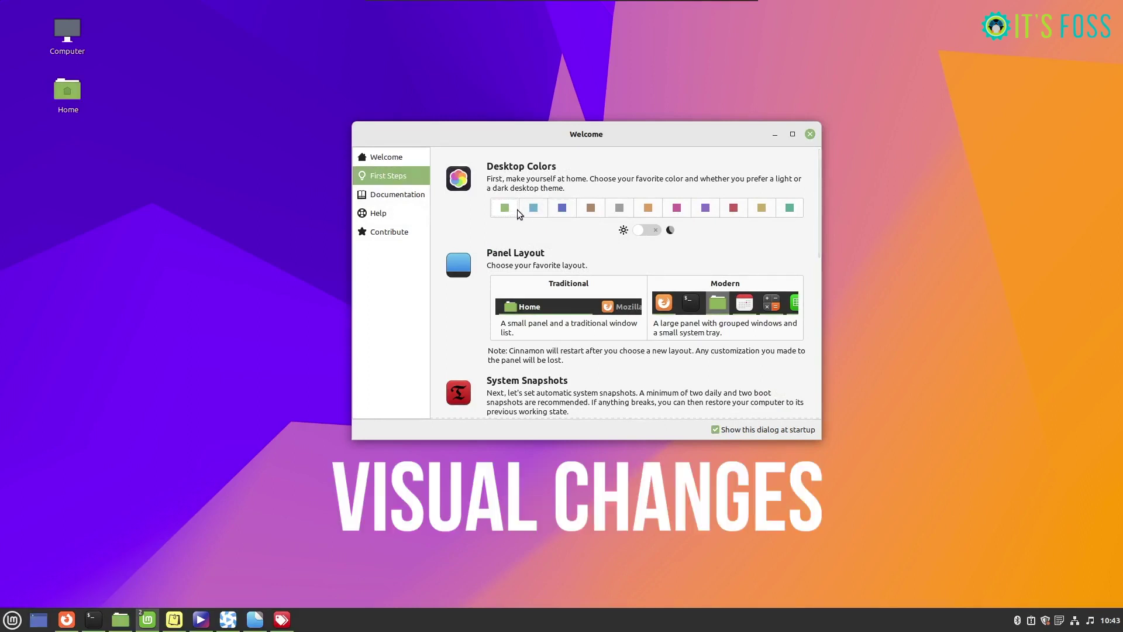
click(642, 231)
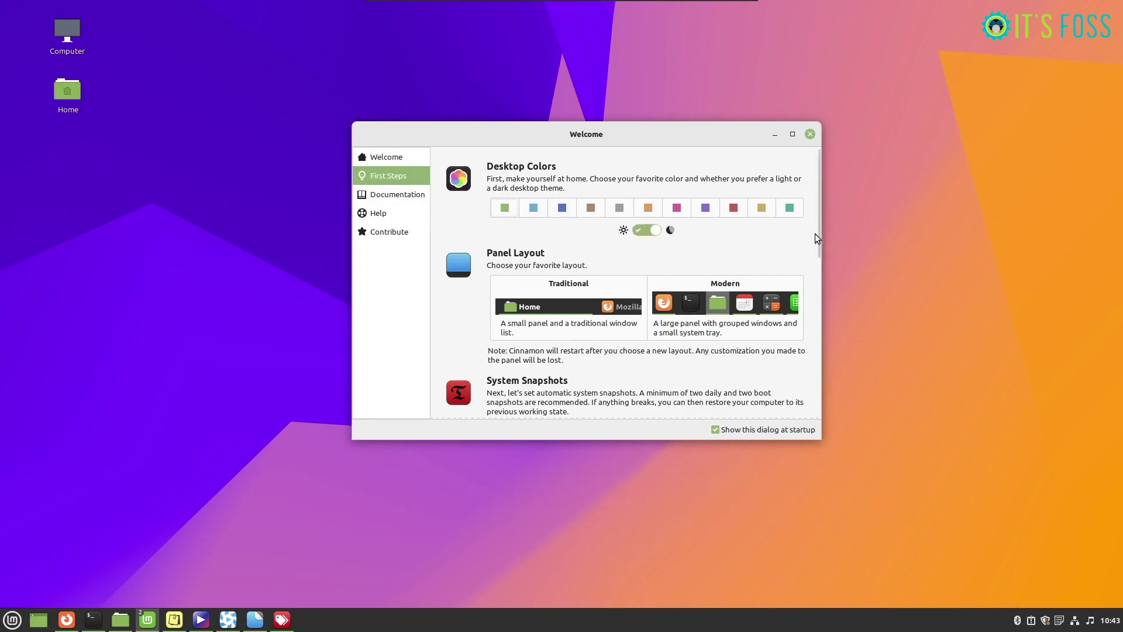
mouse_move(817, 223)
mouse_down()
mouse_move(817, 383)
mouse_move(806, 214)
mouse_up()
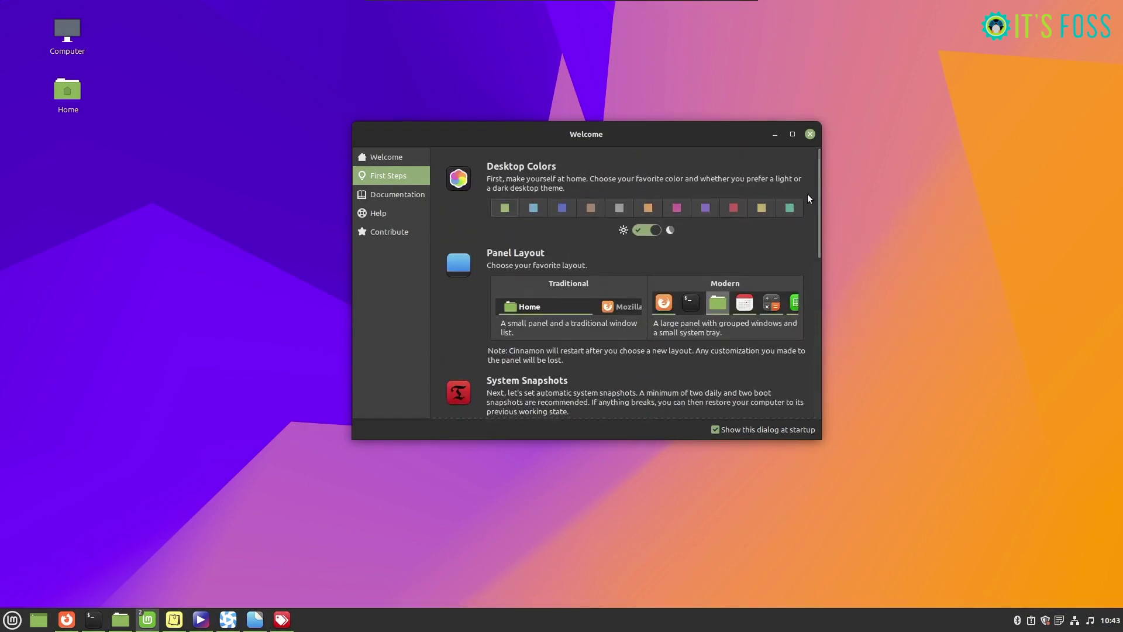
click(564, 307)
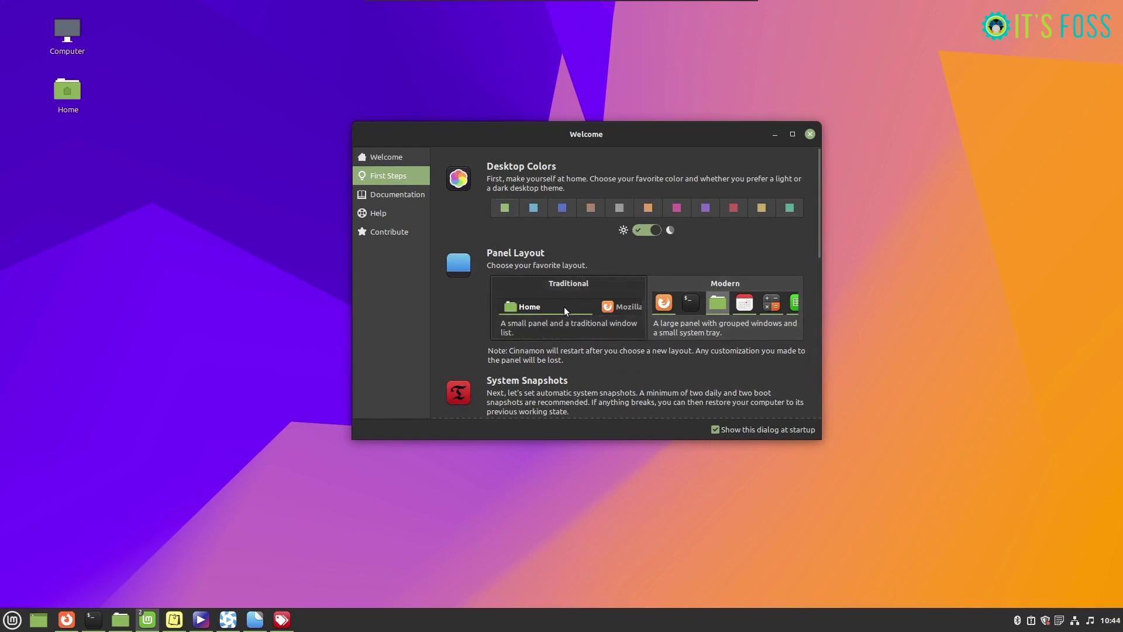
click(743, 307)
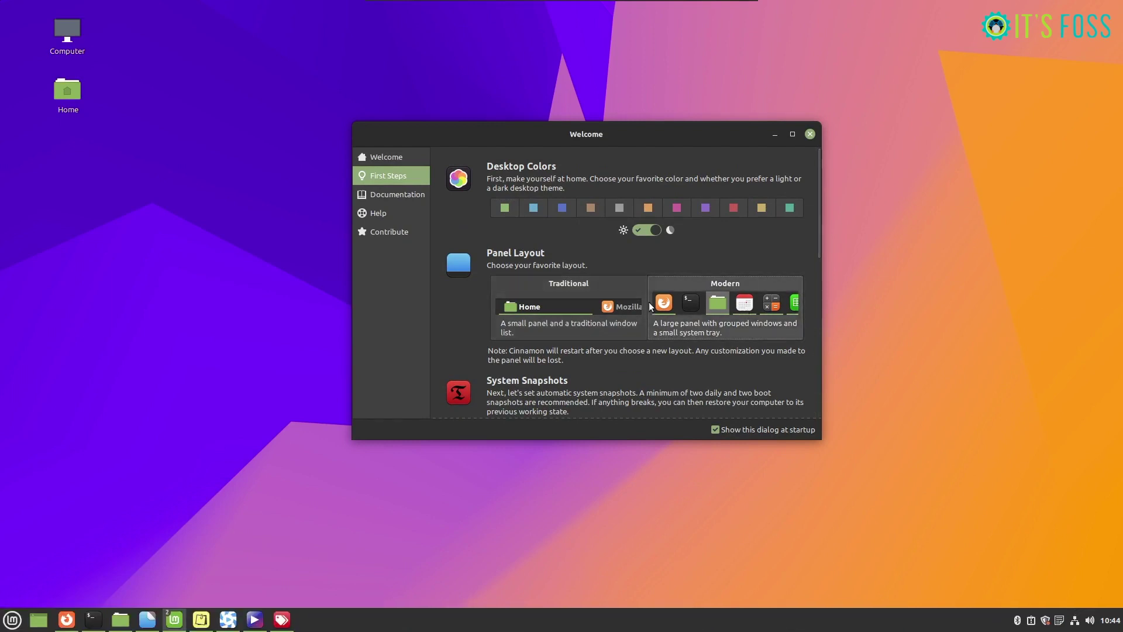
Step: Visit the Documentation, Help and Contribute sections, close the guide and show the desktop menu
click(410, 197)
click(409, 213)
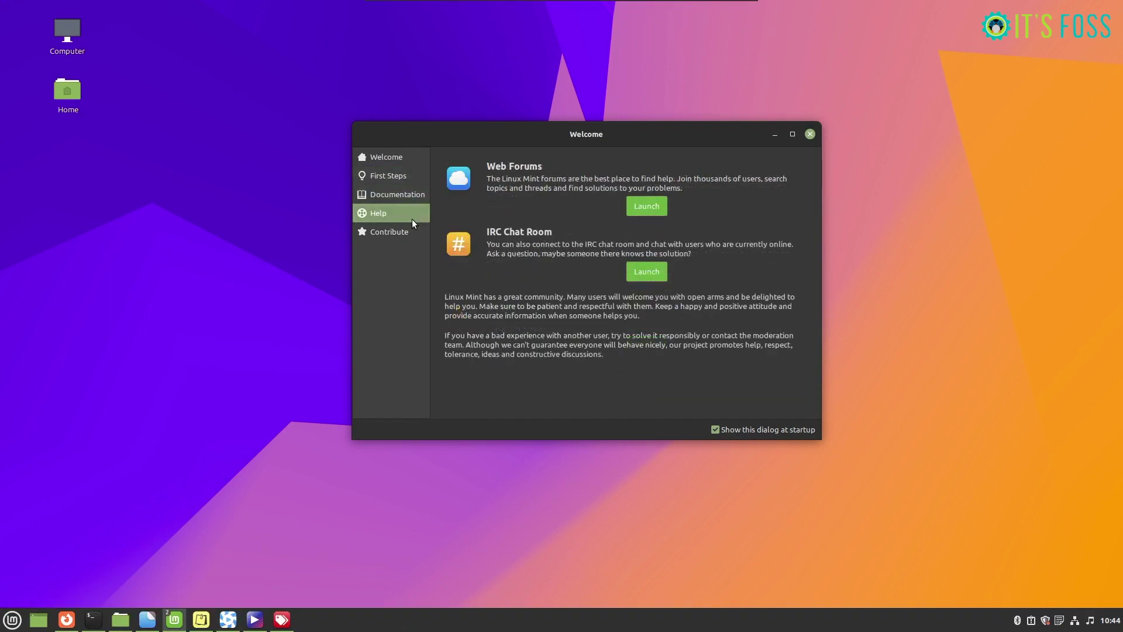
click(413, 230)
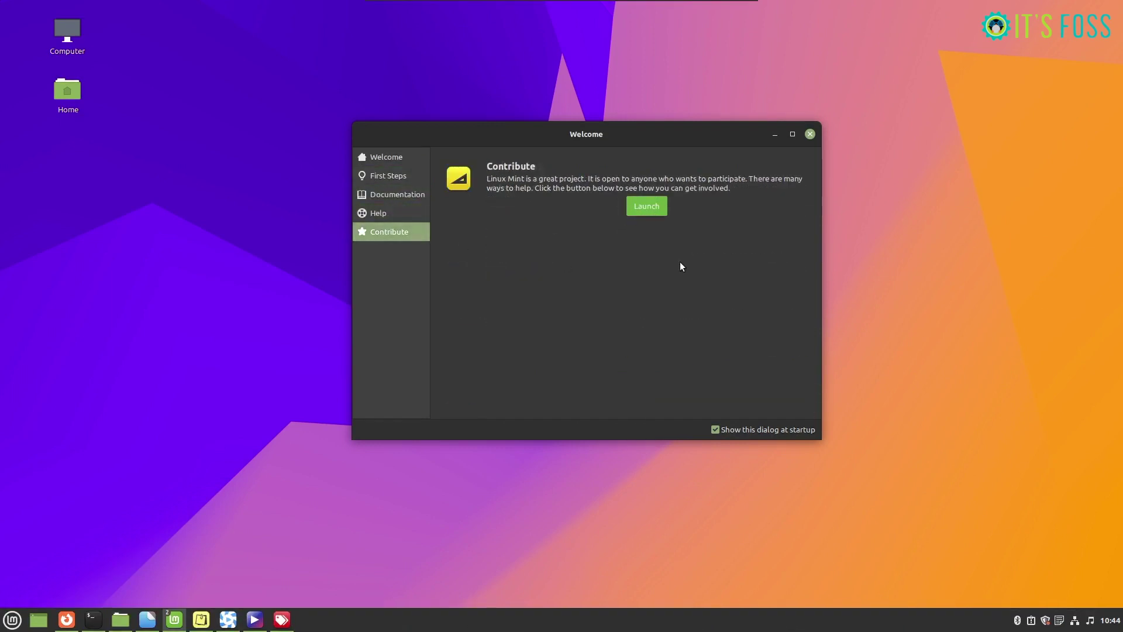
click(810, 134)
right_click(589, 224)
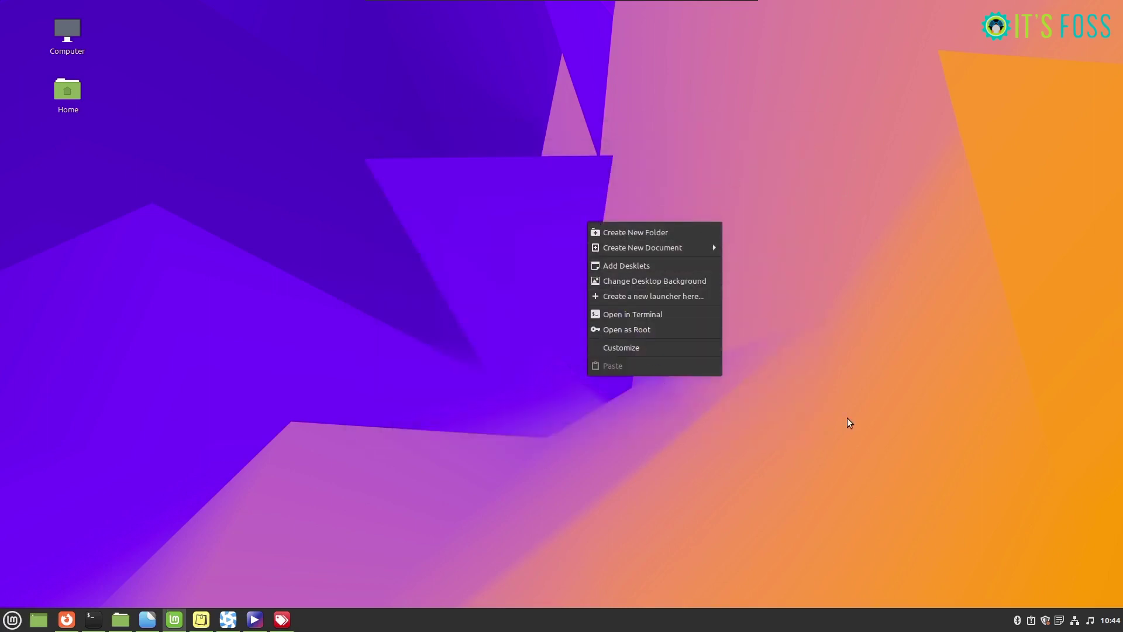
Step: Show the December 2021 calendar from the clock and check days 16 and 15 for events
click(857, 338)
click(1109, 620)
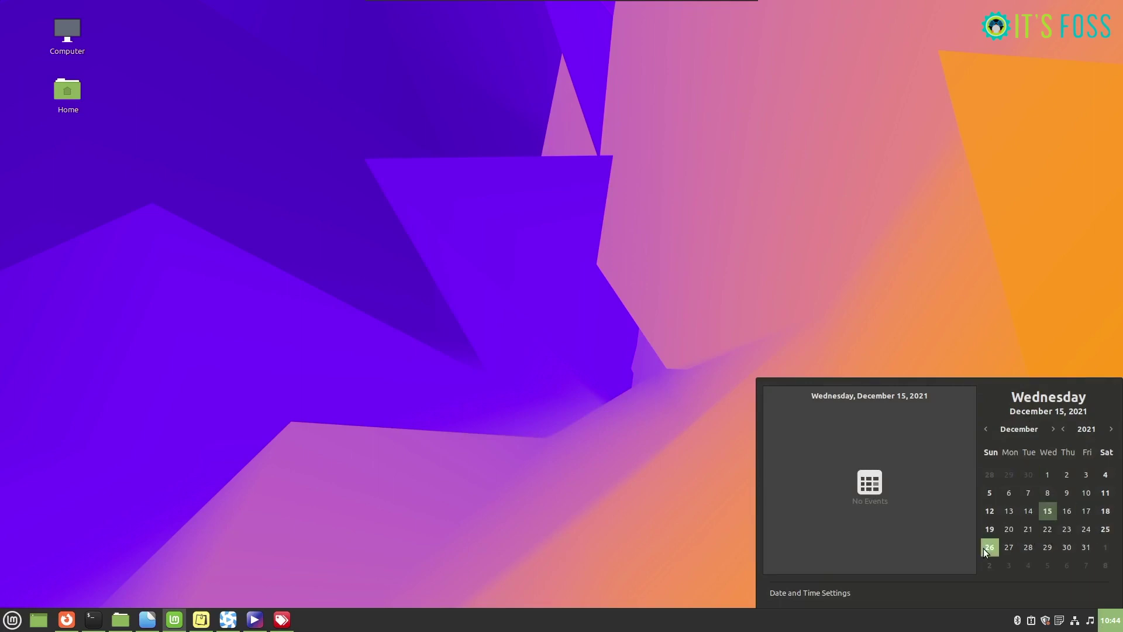
click(1068, 513)
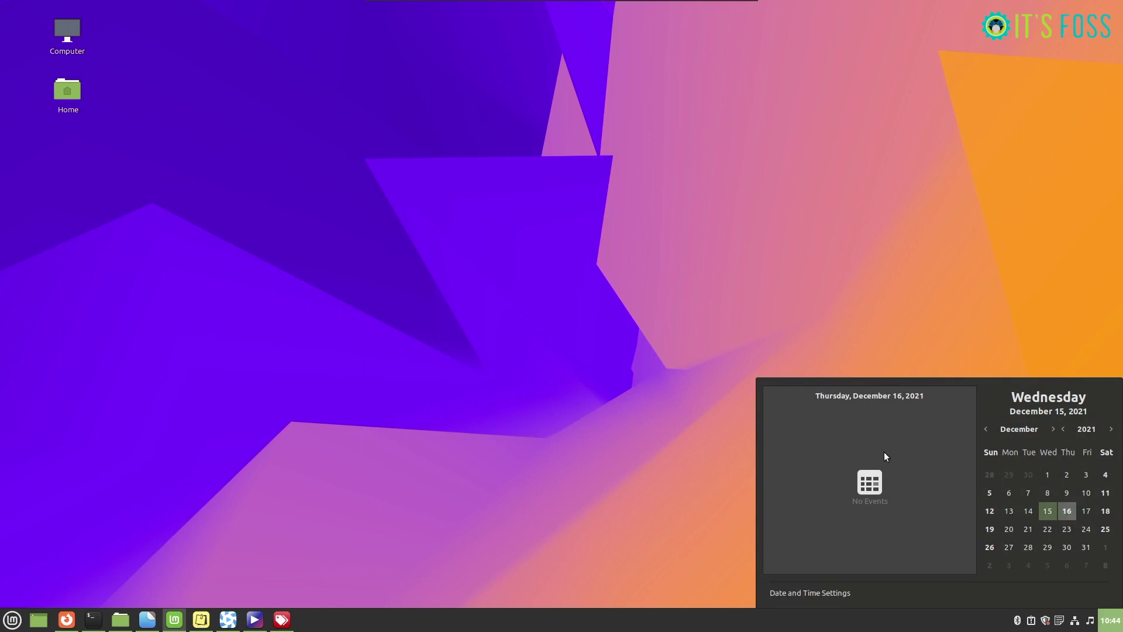
click(1050, 512)
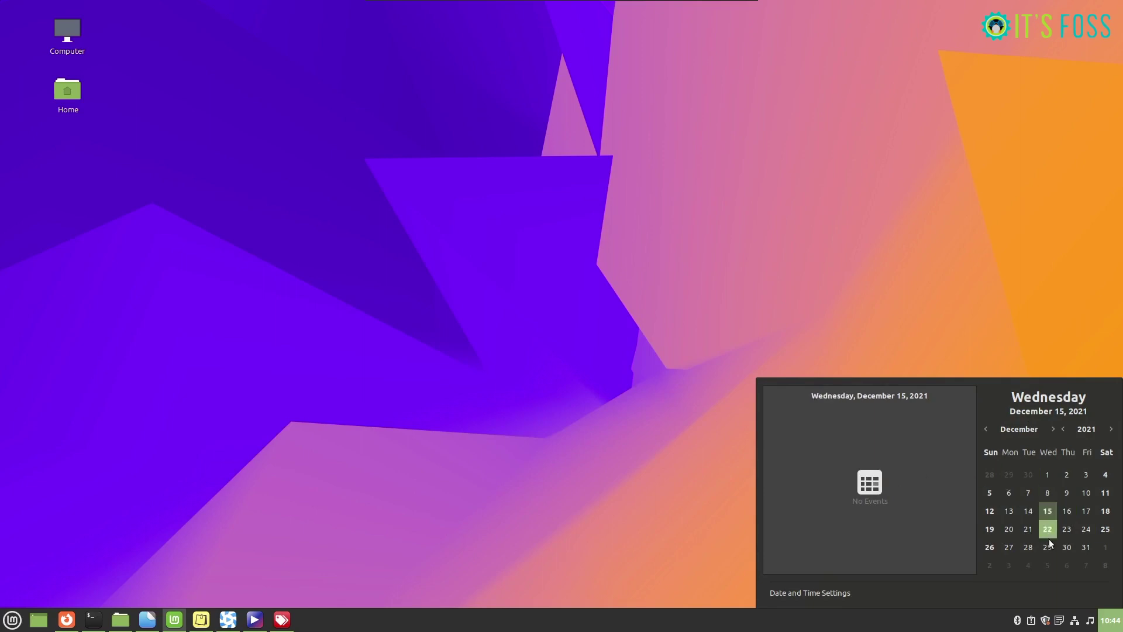
Step: View and close the Date & Time settings, then show the Home folder
click(909, 592)
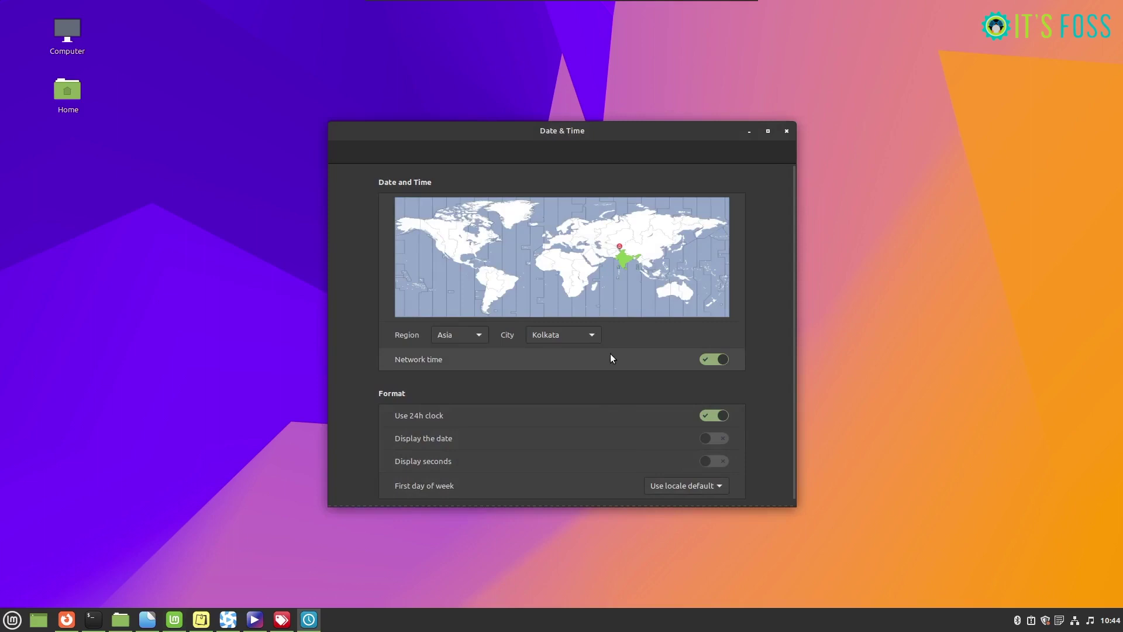
scroll(791, 315, down, 1)
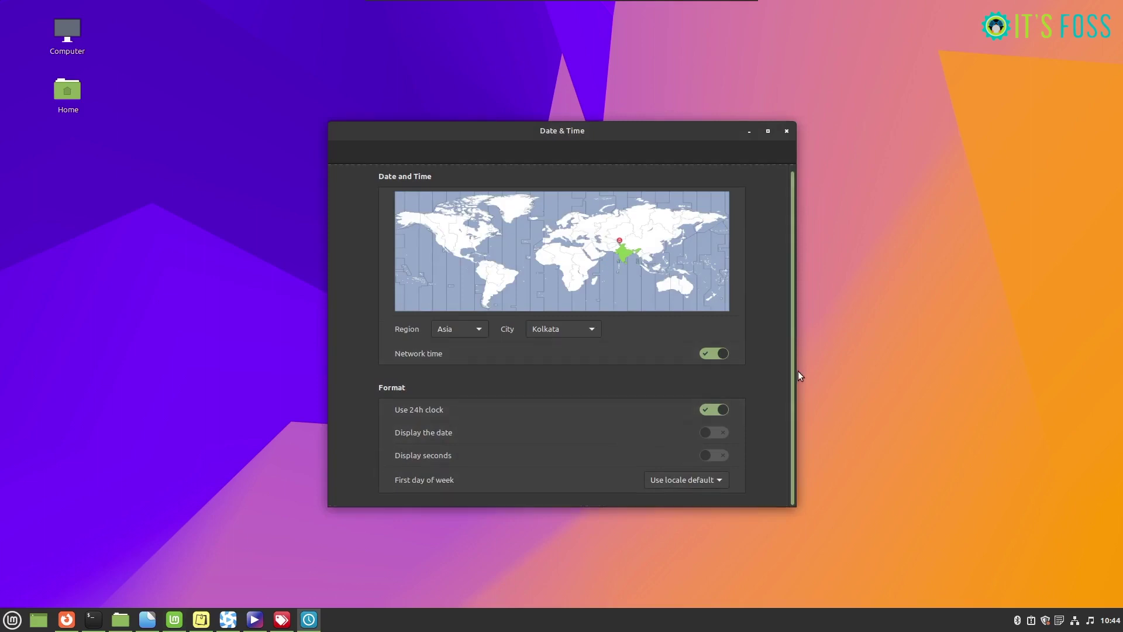
click(785, 132)
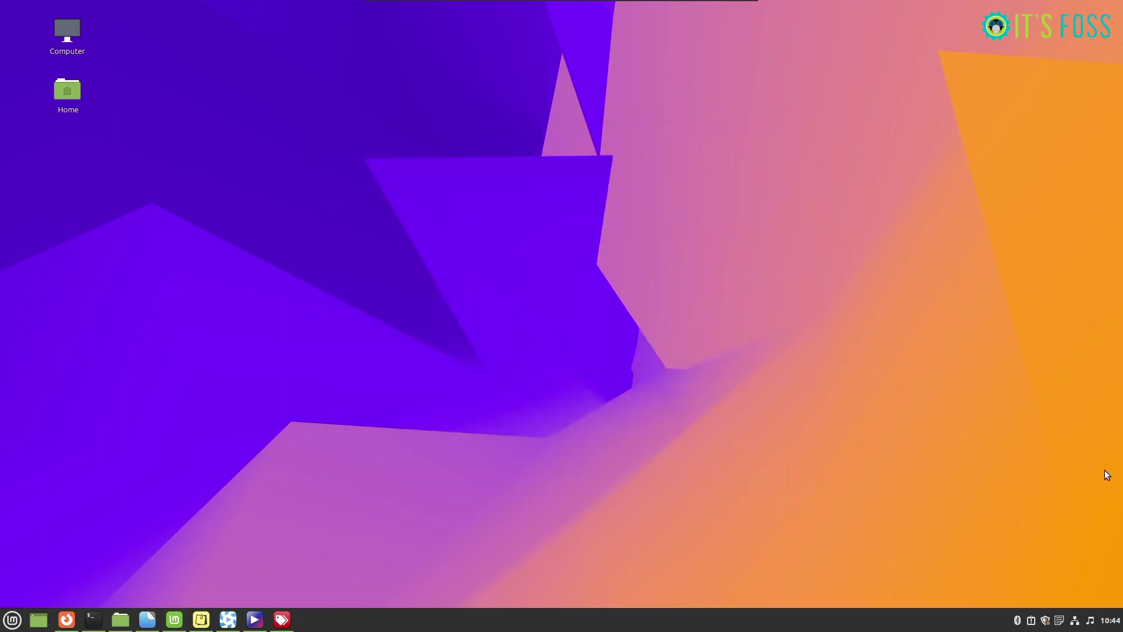
click(121, 620)
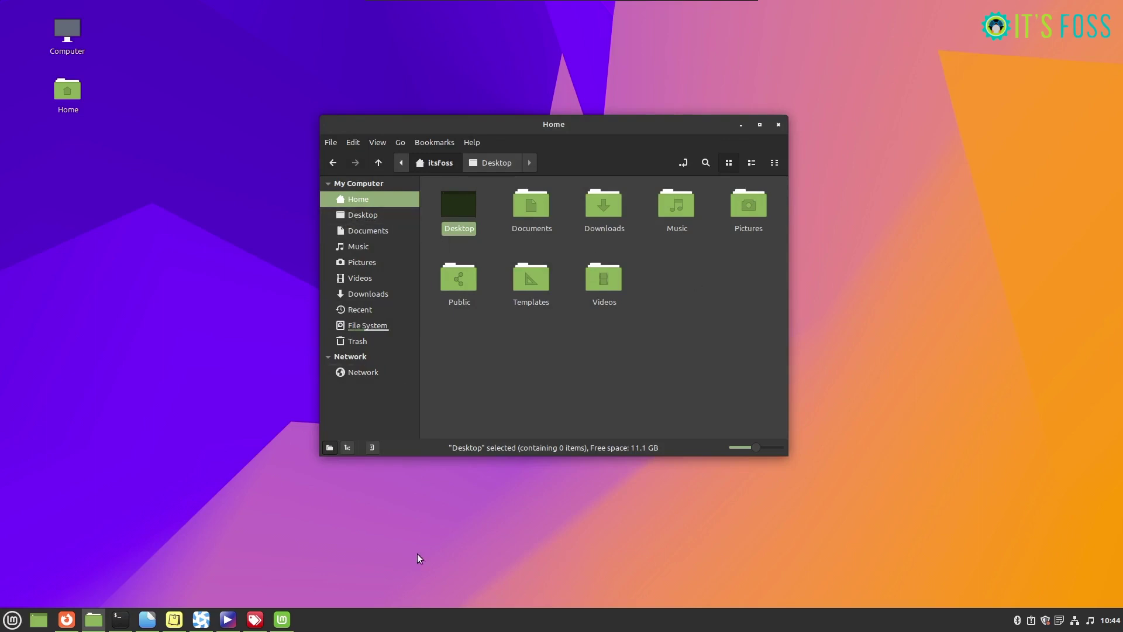
Step: Bring back the Welcome guide, move it aside and return to its First Steps page
click(283, 620)
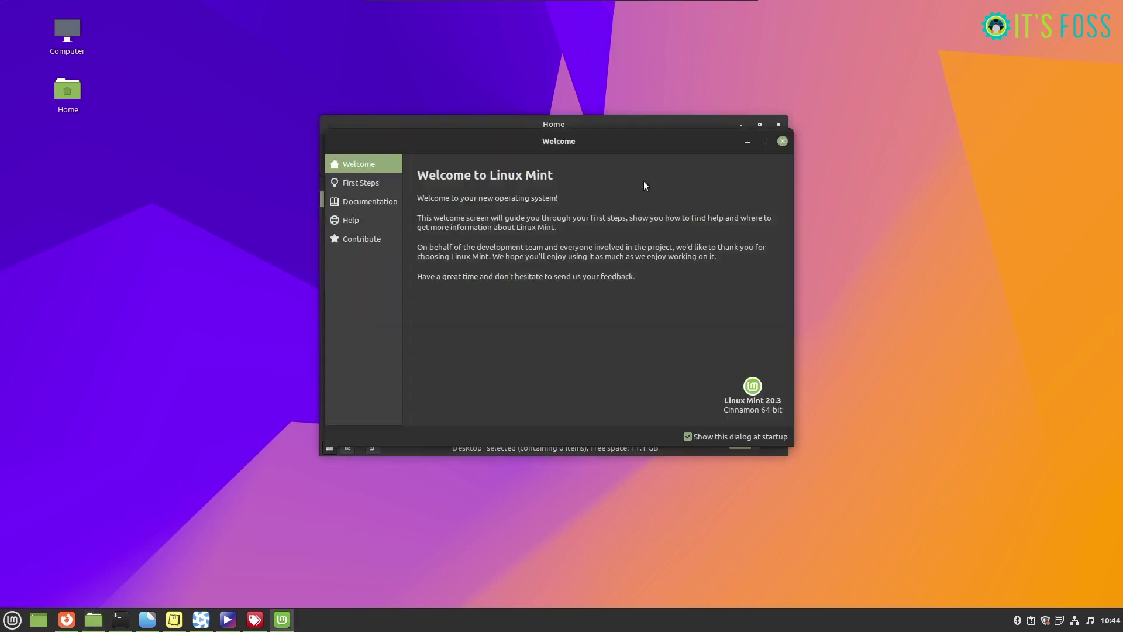
drag(602, 149, 853, 194)
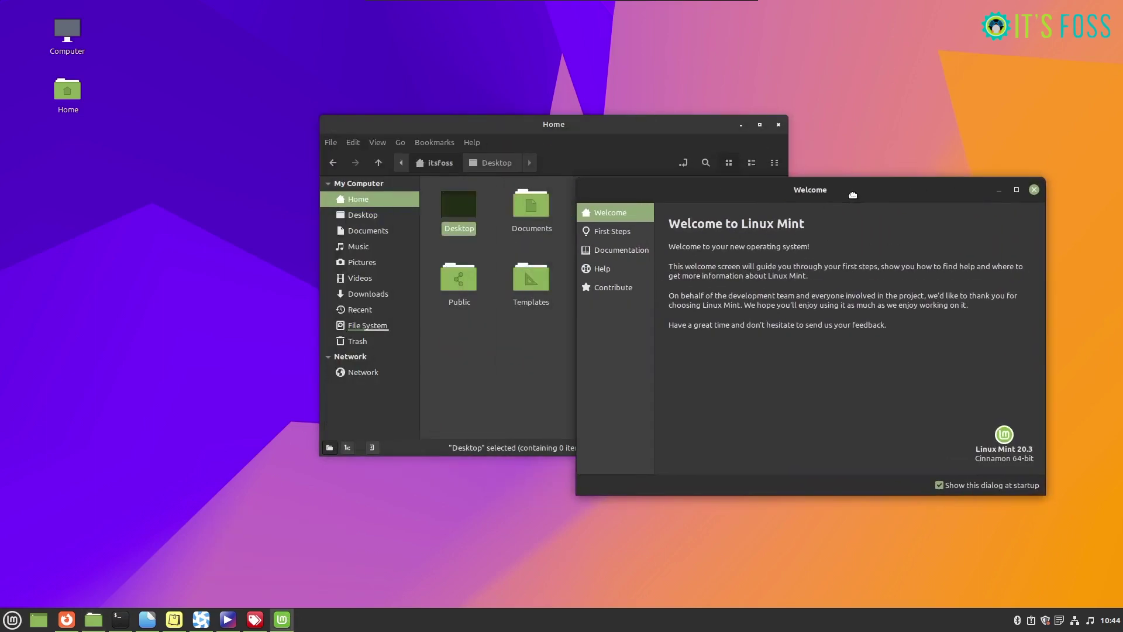
click(616, 232)
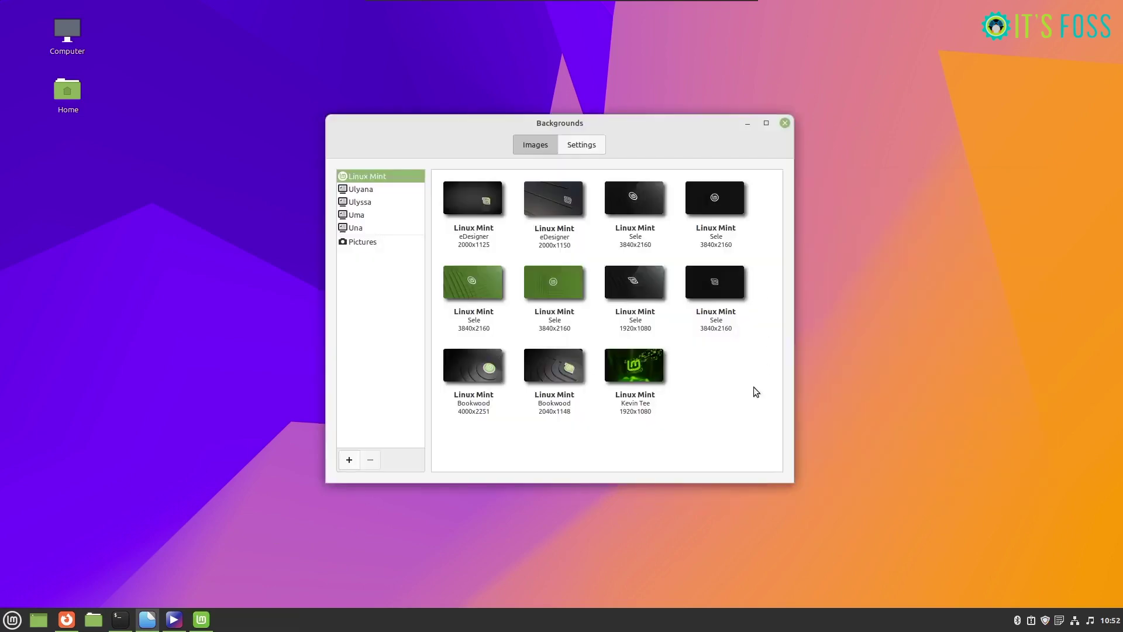
Step: In the Una collection set Moraine Lake as wallpaper and check it on the desktop
click(361, 227)
mouse_move(779, 205)
mouse_down()
mouse_move(775, 314)
mouse_move(771, 232)
mouse_up()
click(625, 193)
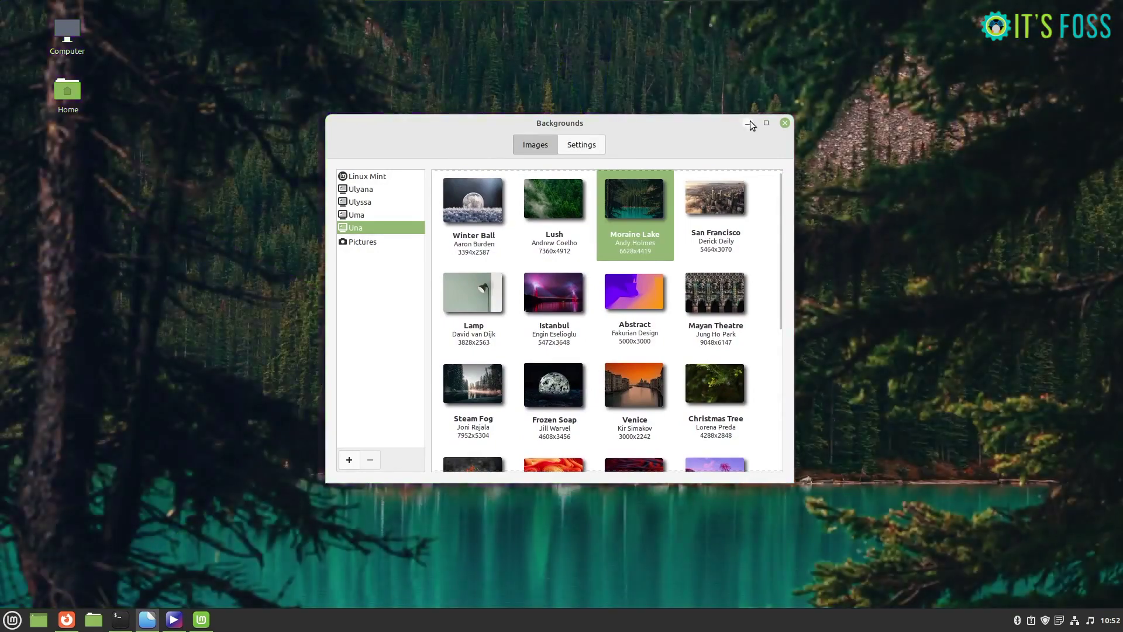
click(747, 123)
click(147, 618)
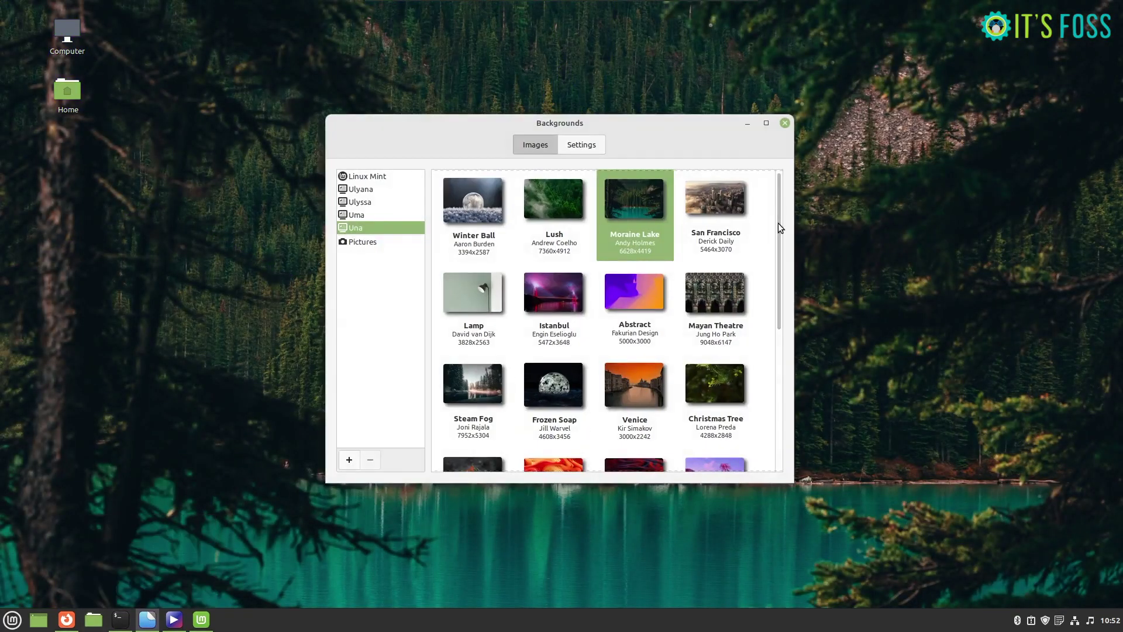
Step: Try Istanbul, Stairs and Pink Dreak, keep Abstract as wallpaper, then show the Linux Mint collection
key(Down)
key(Left)
drag(782, 272, 774, 440)
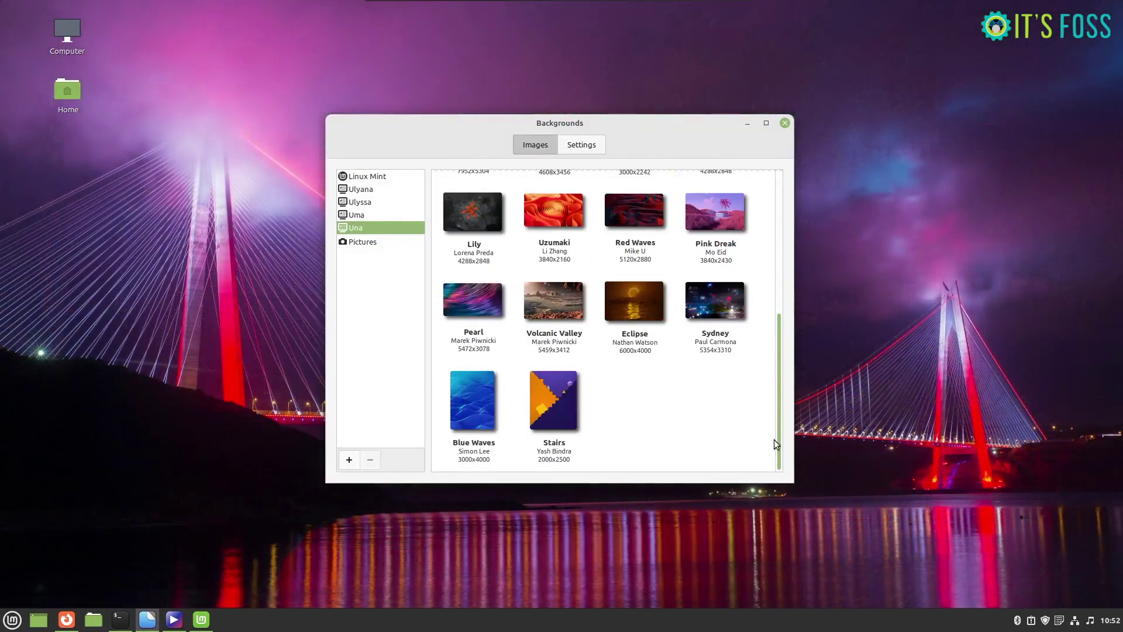
click(571, 413)
scroll(778, 375, up, 3)
click(736, 330)
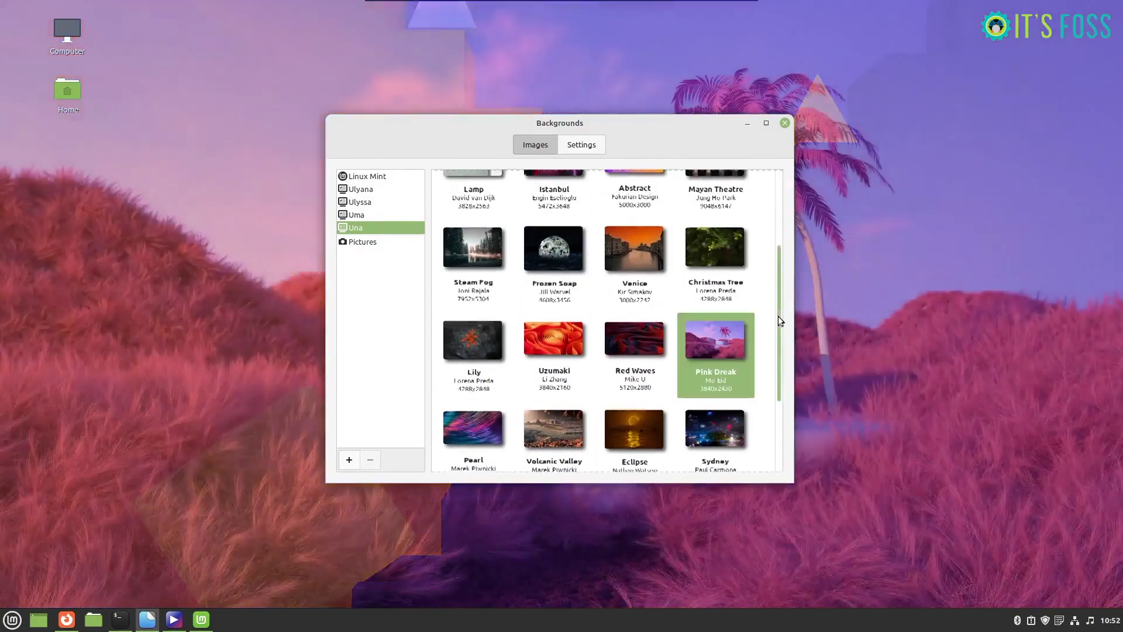
drag(779, 317, 780, 236)
click(626, 305)
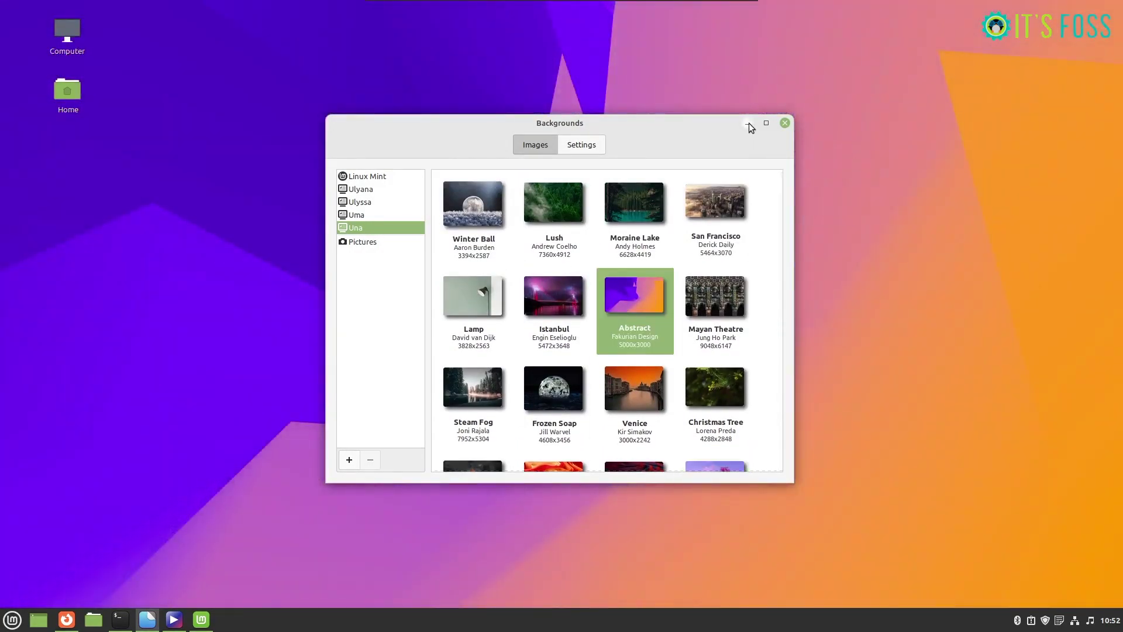
click(414, 176)
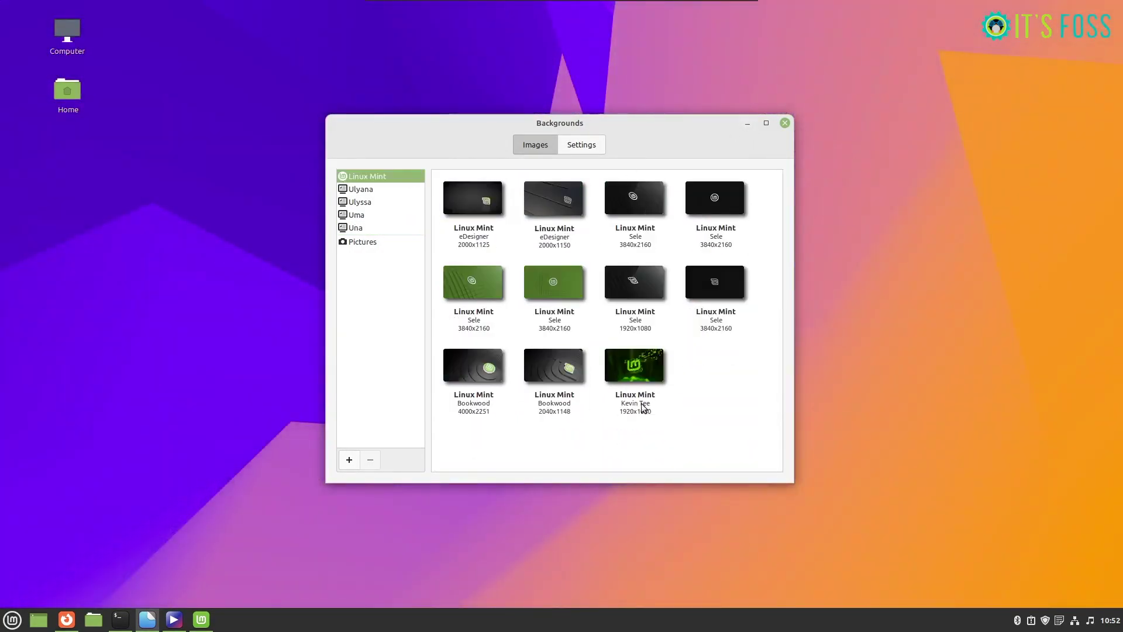
Step: Close Backgrounds and use Welcome's First Steps to switch the desktop back to the light theme
click(786, 123)
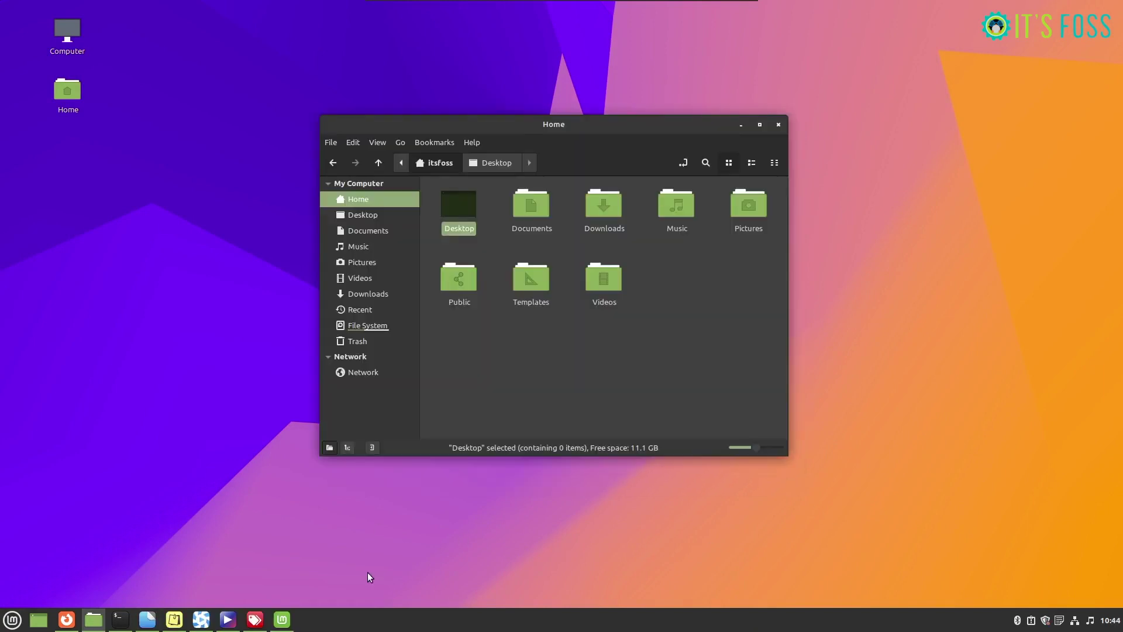
click(286, 620)
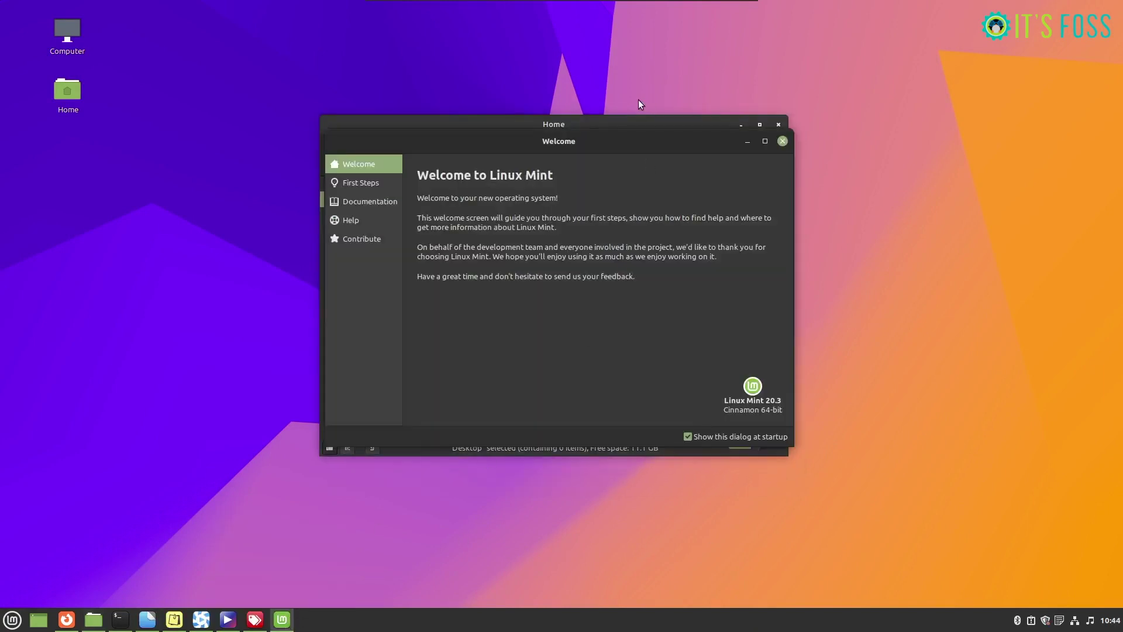
drag(602, 140, 854, 194)
click(616, 233)
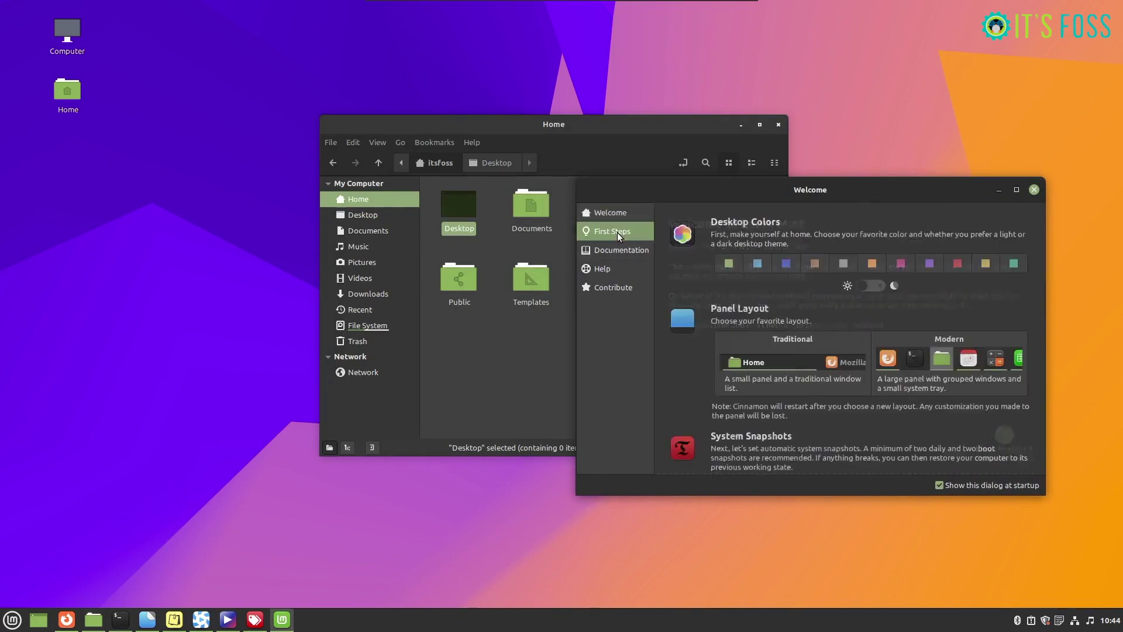
click(872, 283)
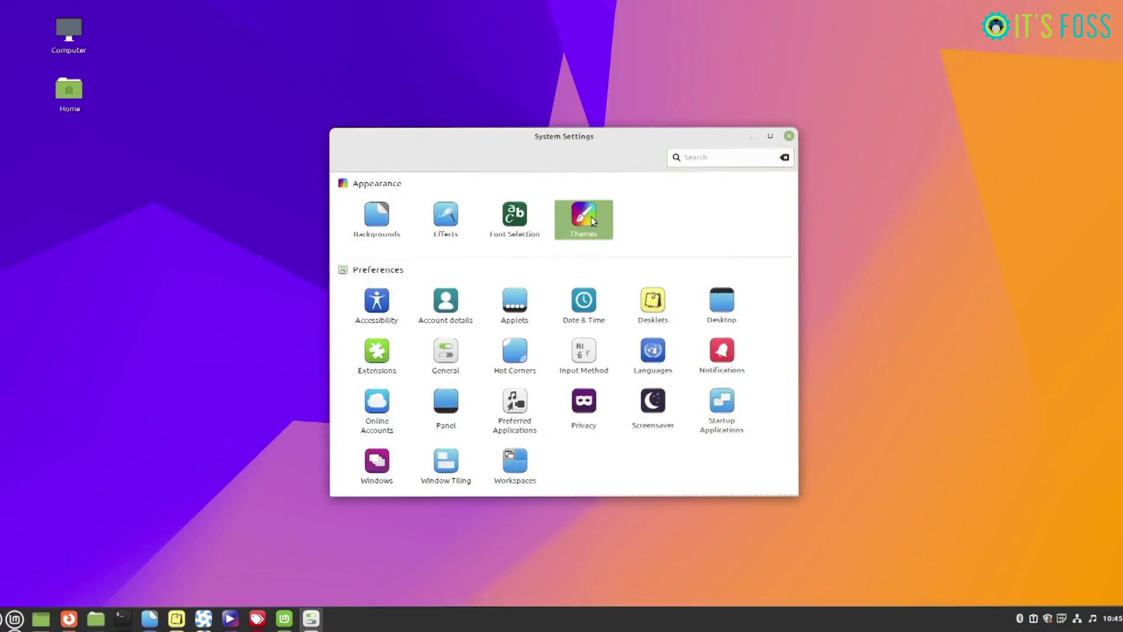
Step: Review the Controls, Desktop and Window borders theme pickers, keeping Mint-Y and Mint-Y-Dark
click(591, 216)
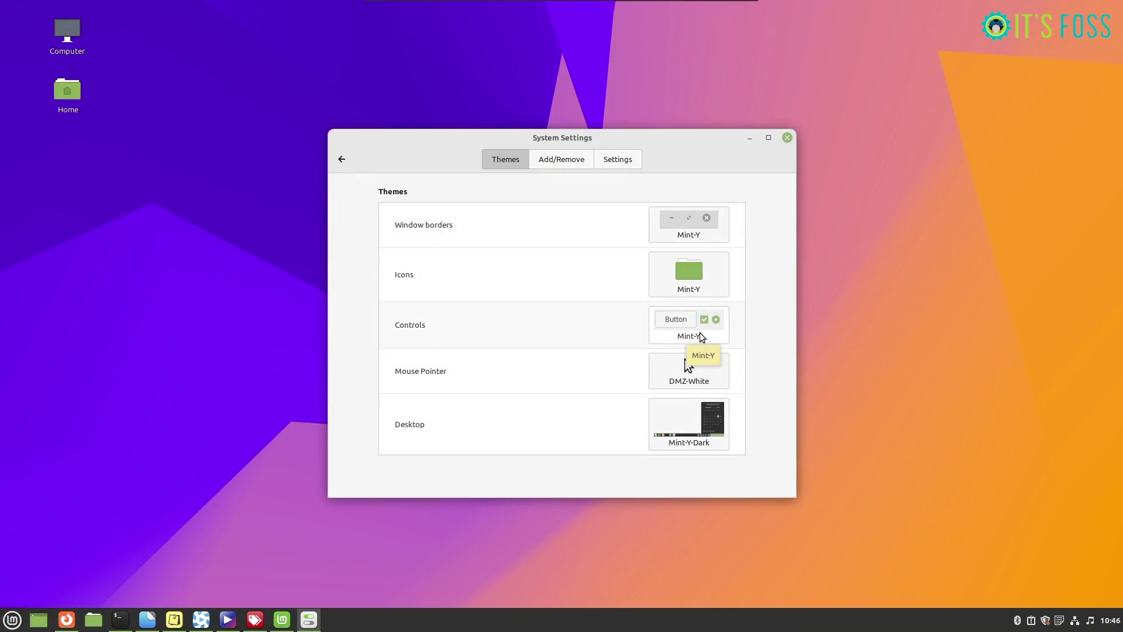
click(701, 337)
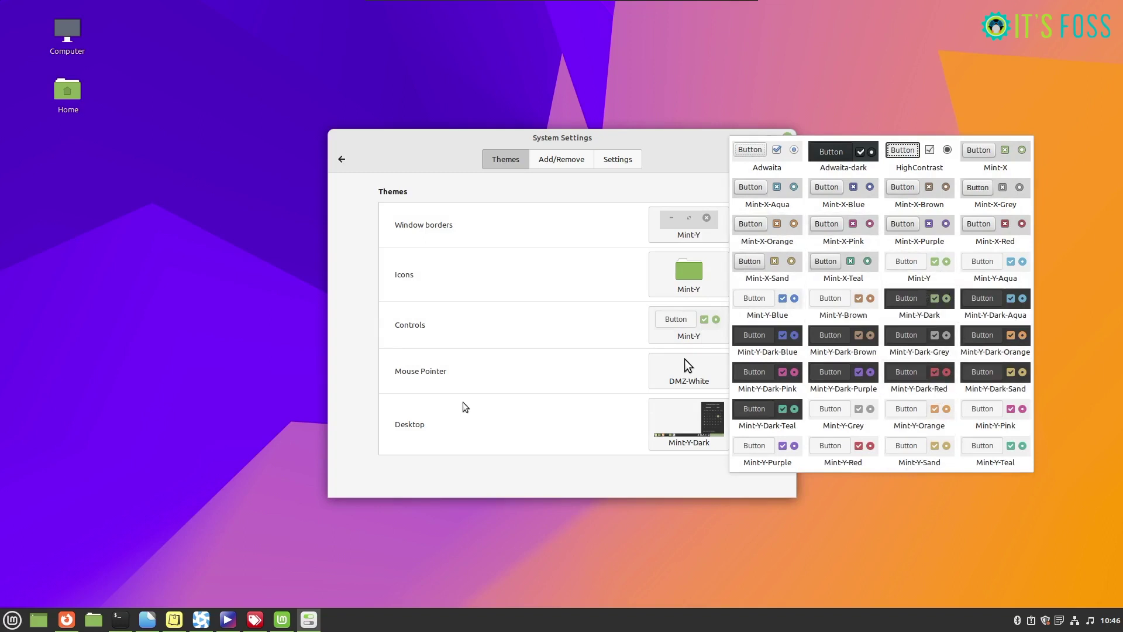
click(625, 416)
click(659, 416)
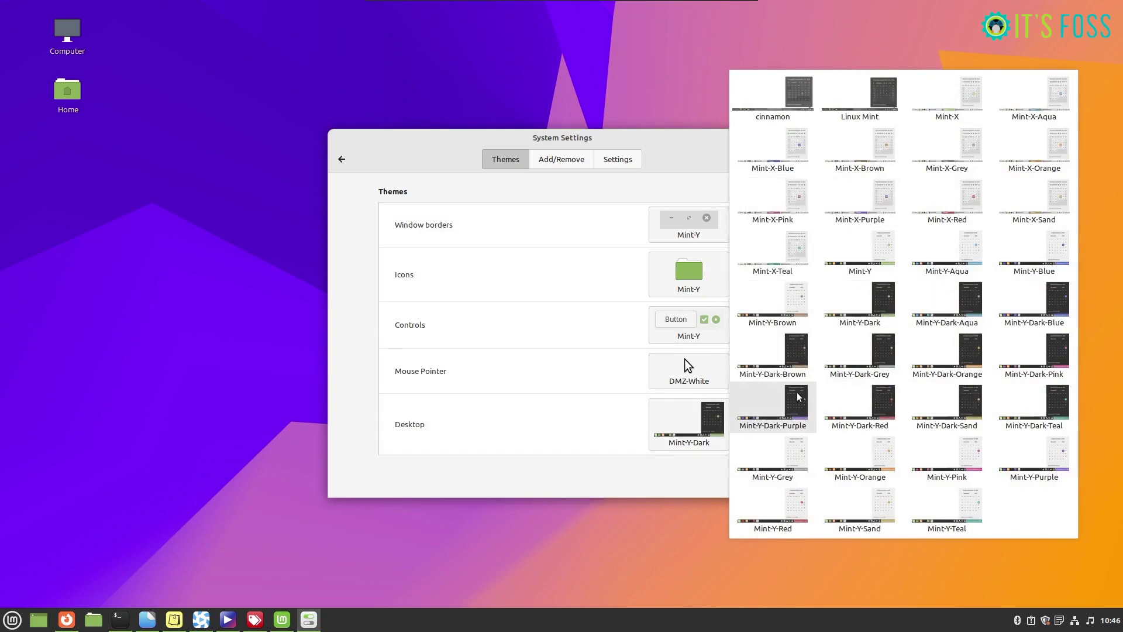
click(510, 297)
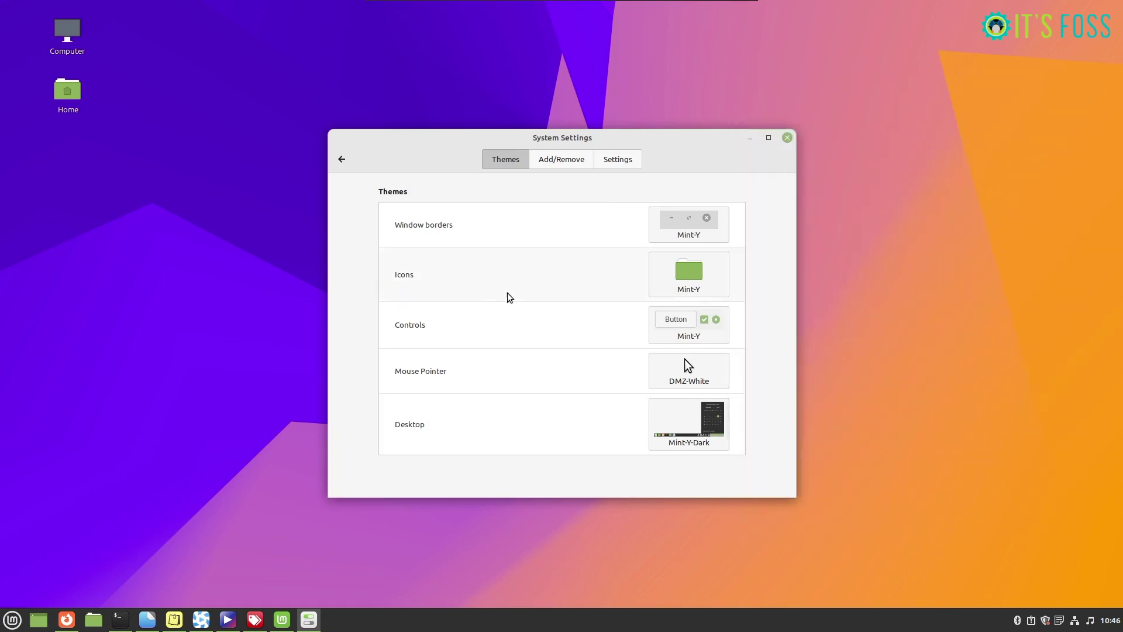
click(674, 221)
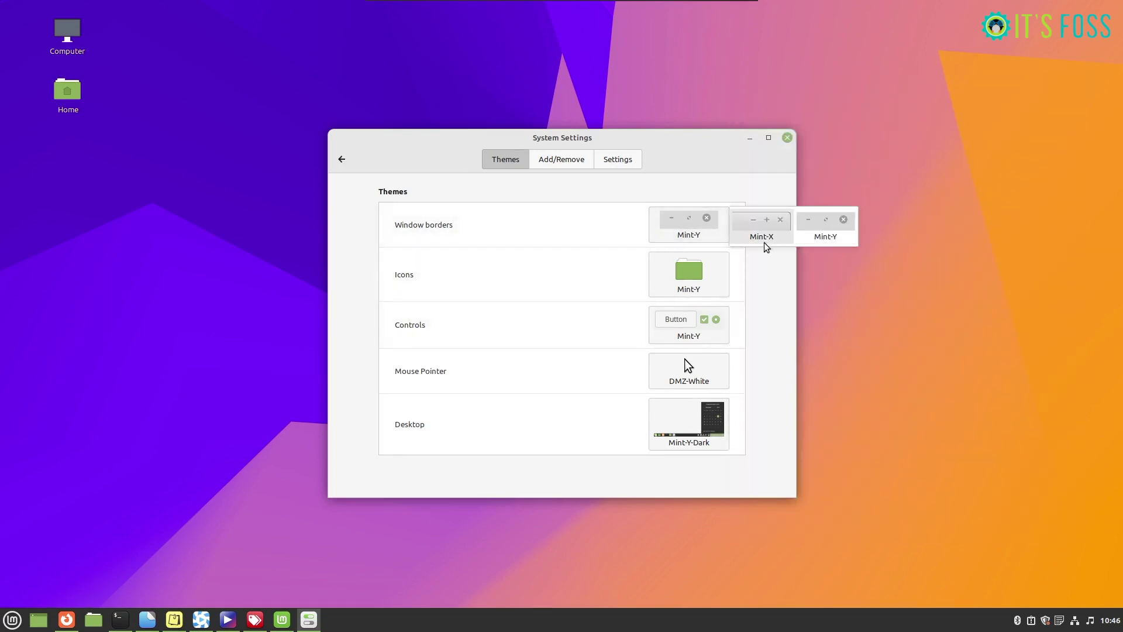
click(507, 280)
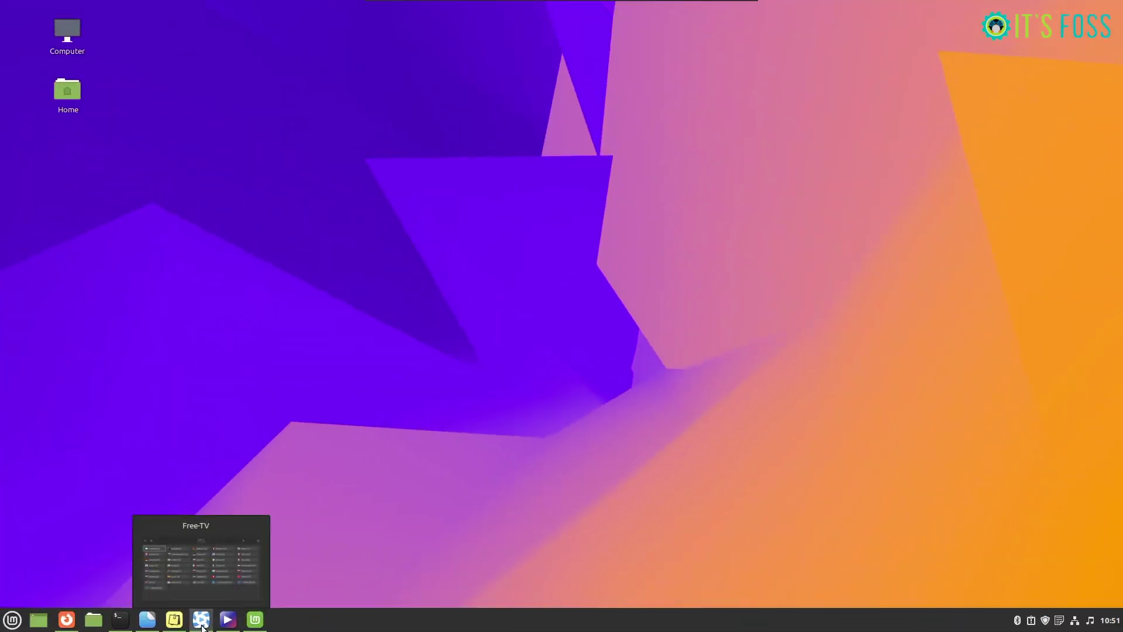
Step: Bring up Hypnotix and check its version in the About dialog
click(202, 621)
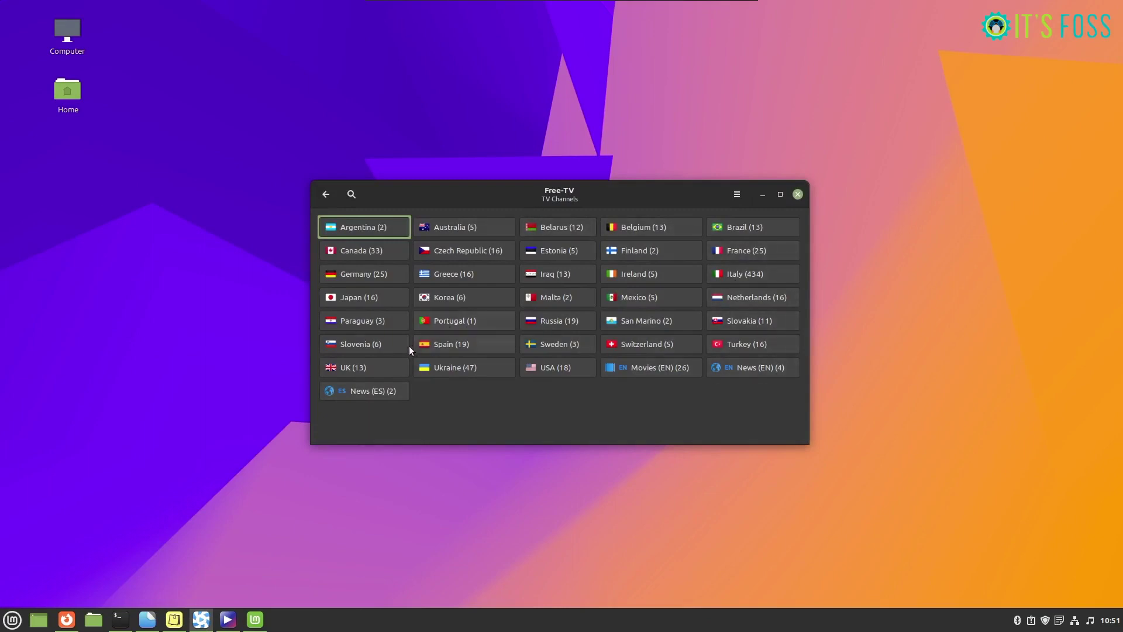
click(736, 195)
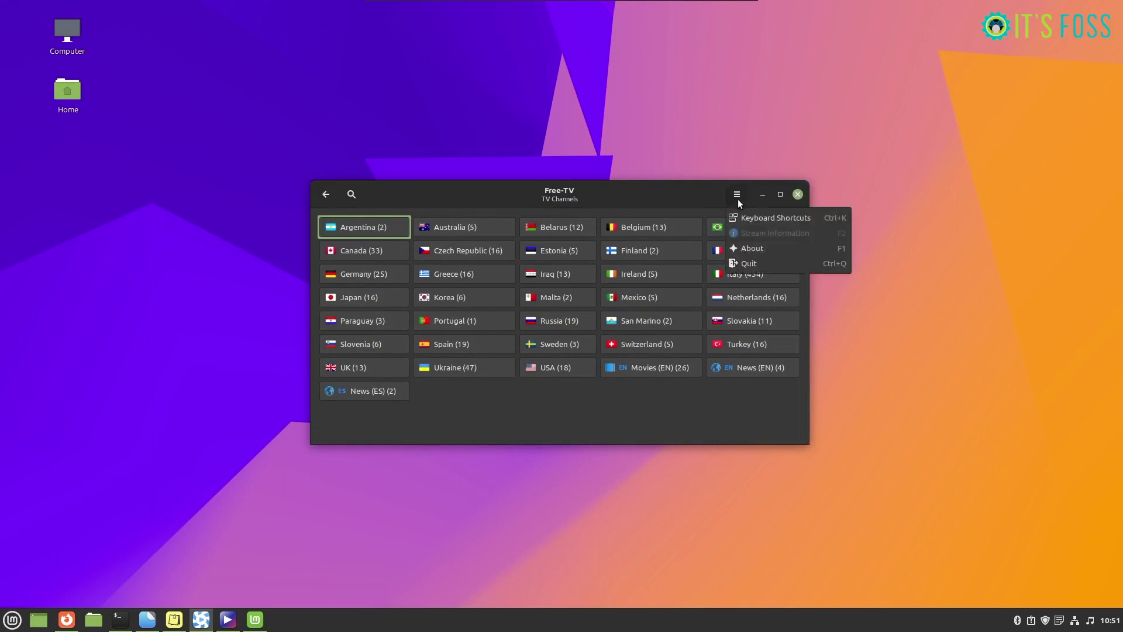
click(769, 254)
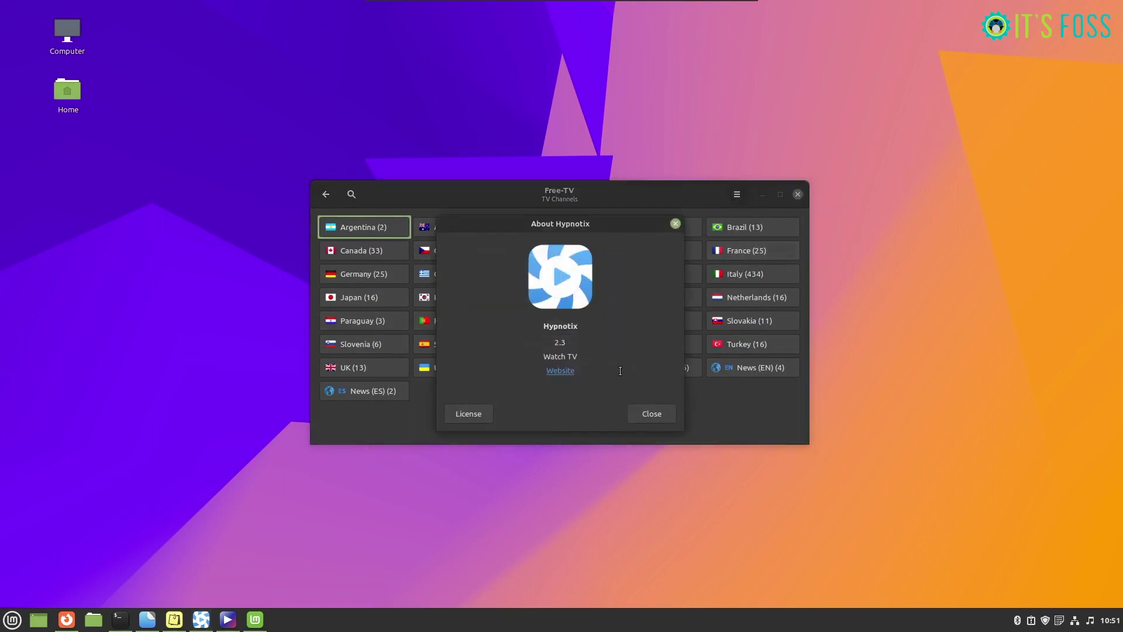
click(648, 413)
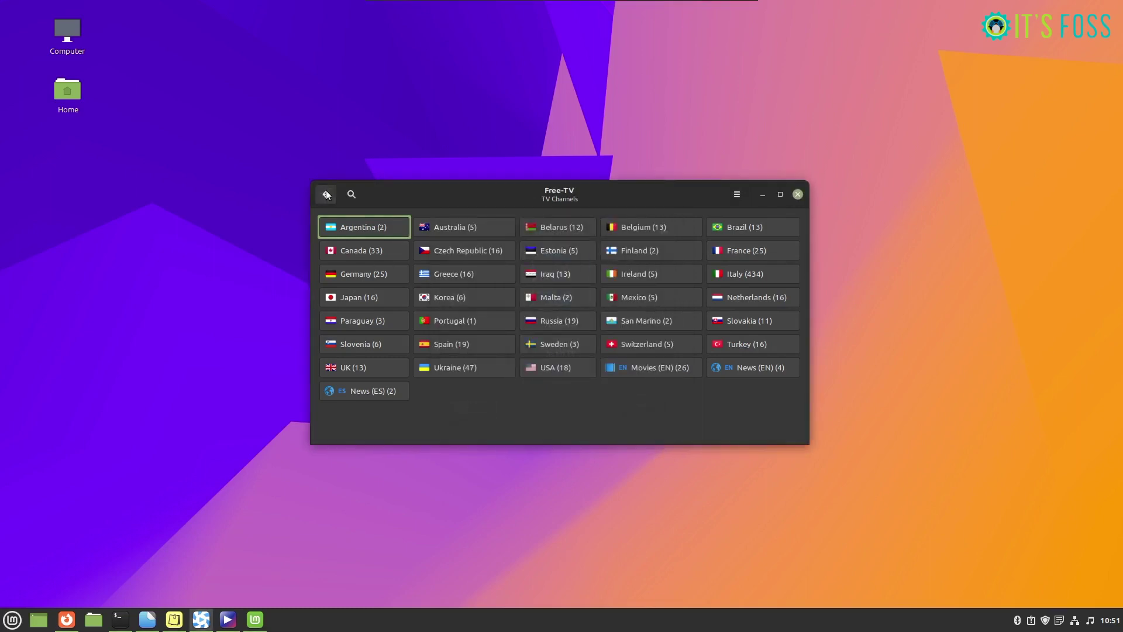
Step: Return to Hypnotix's main screen and look through its Network and Preferences pages
click(326, 193)
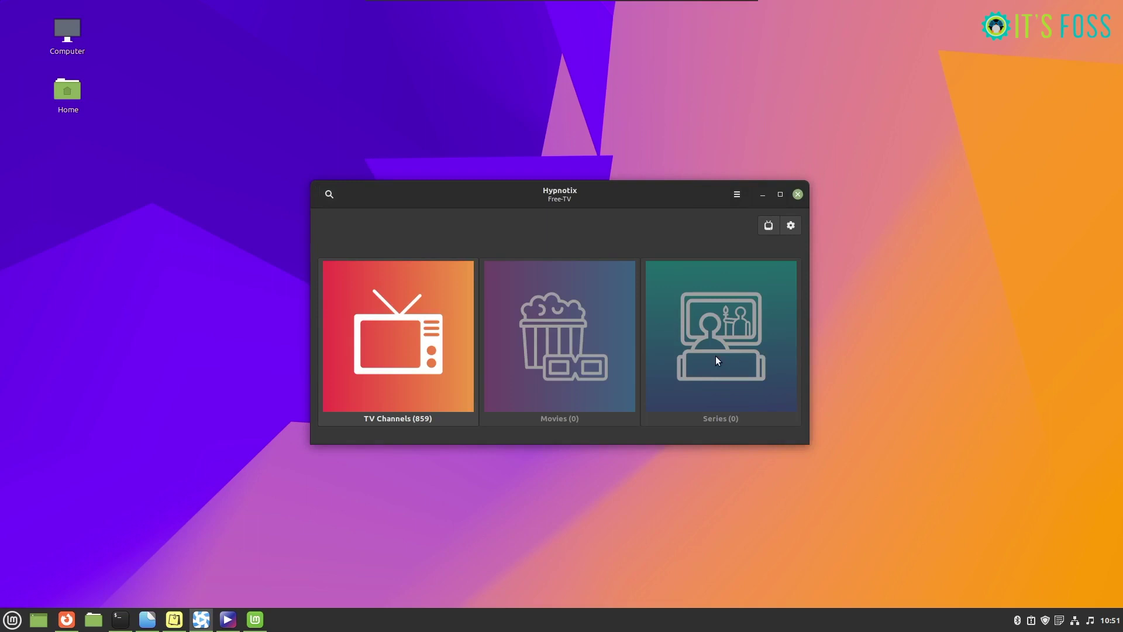
click(791, 227)
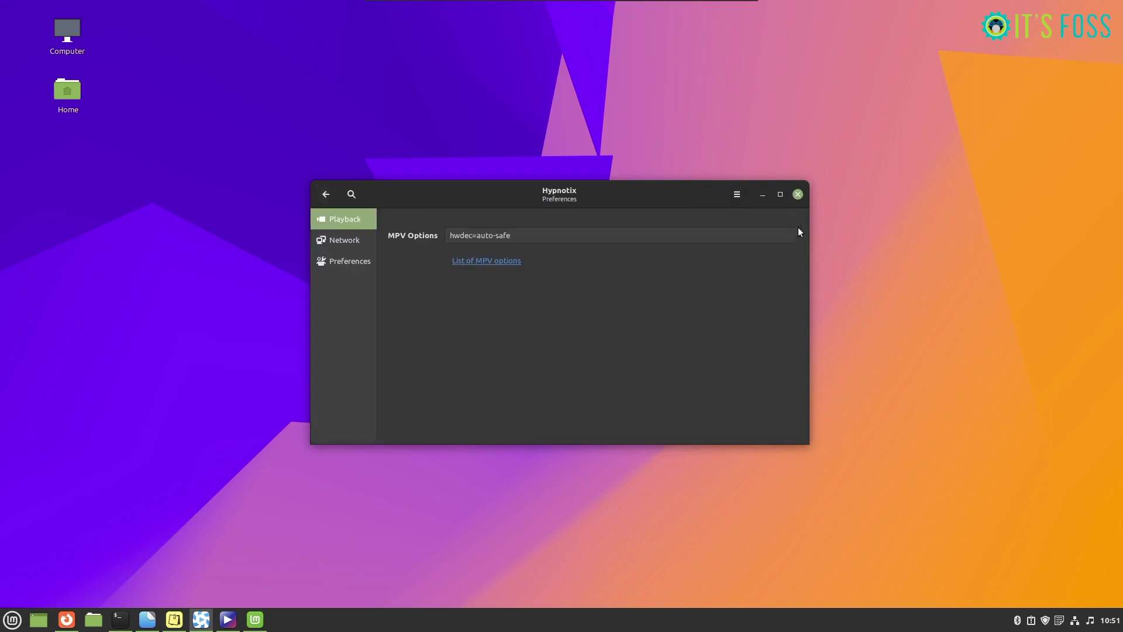
click(343, 240)
click(345, 261)
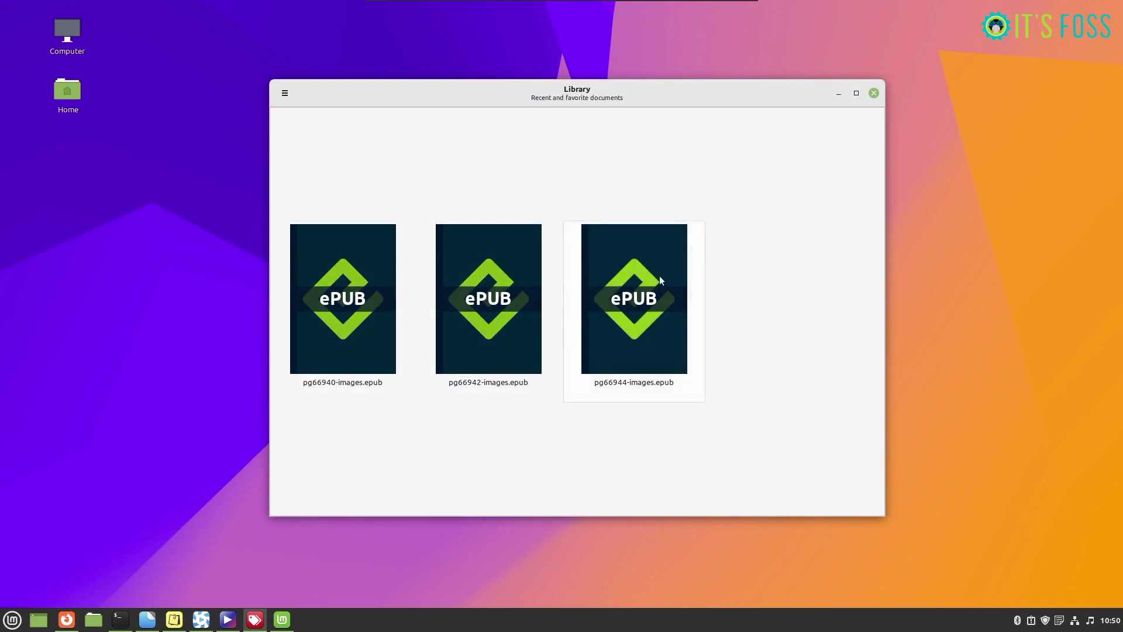
Step: Check Thingy's About dialog from its menu and dismiss it
click(285, 92)
click(301, 122)
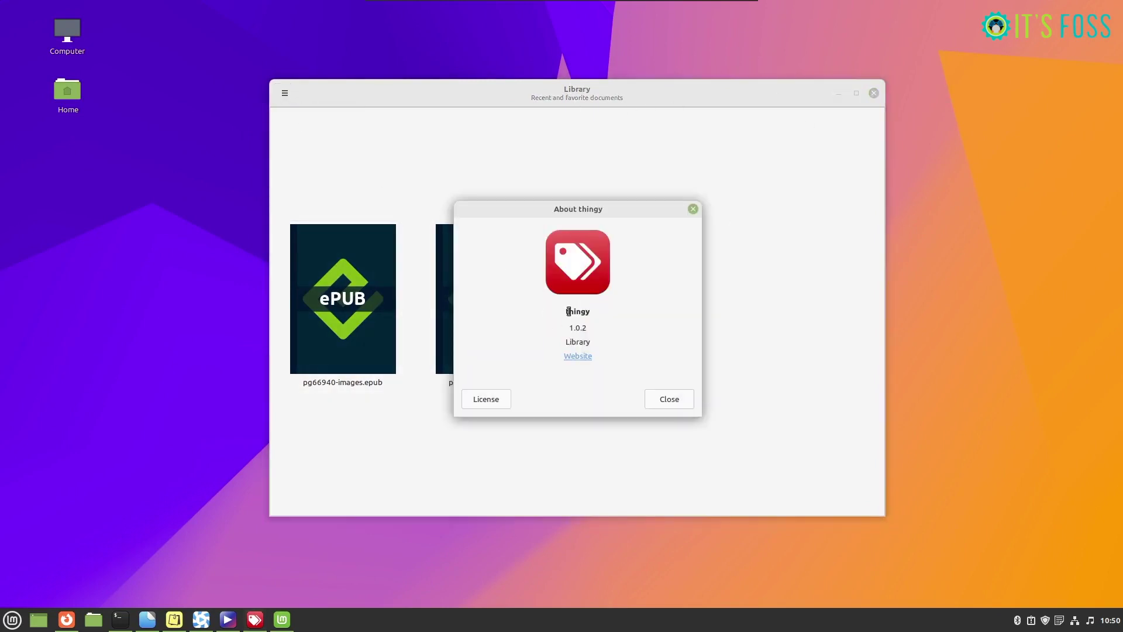
drag(566, 311, 597, 307)
click(669, 398)
click(284, 92)
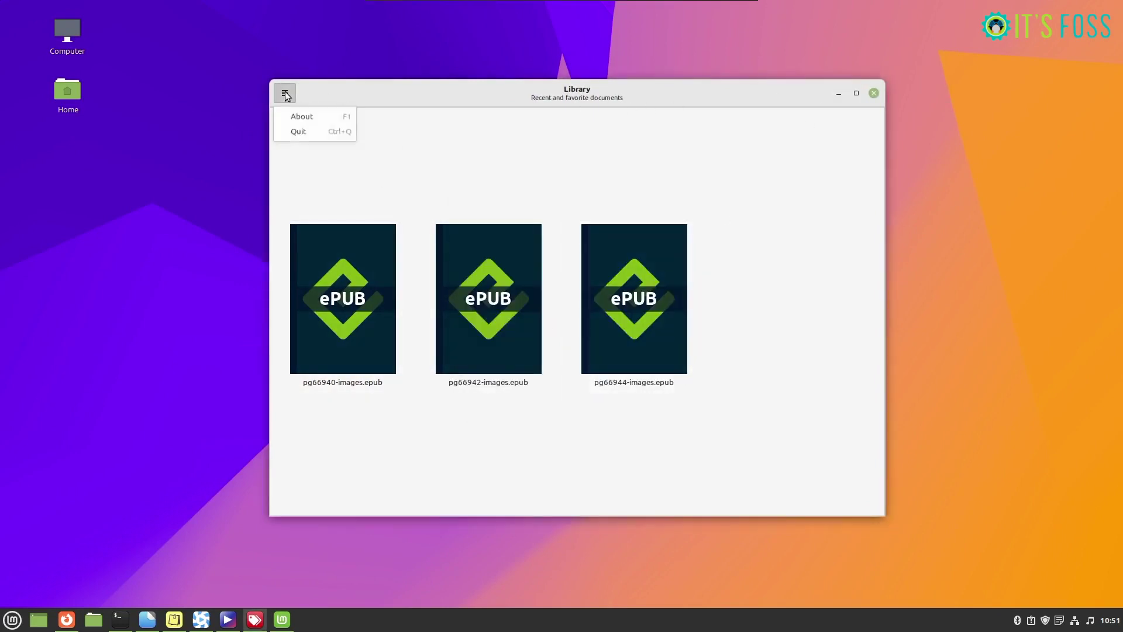
click(389, 150)
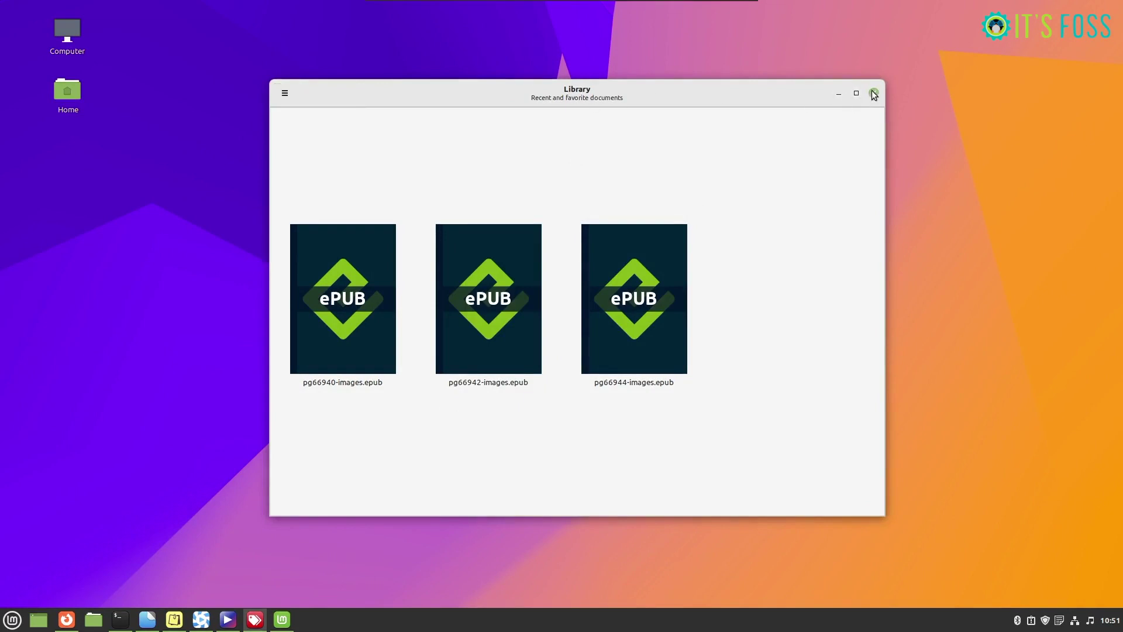
Step: Read pg66944-images.epub, The Principle of Relativity, in the viewer and close it
click(663, 284)
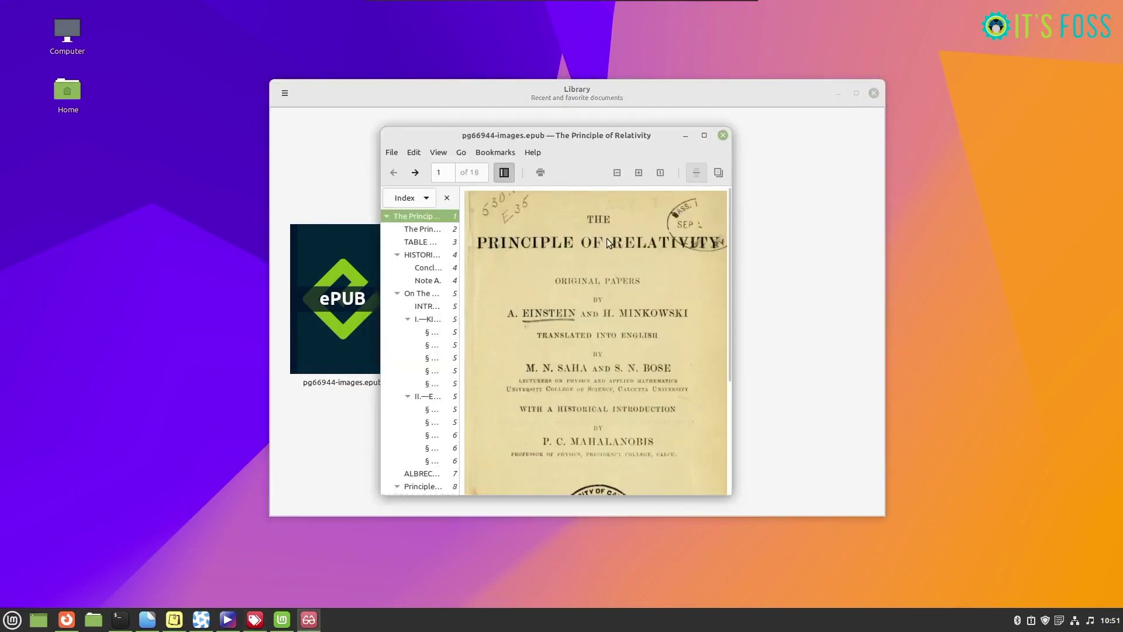
scroll(610, 258, down, 1)
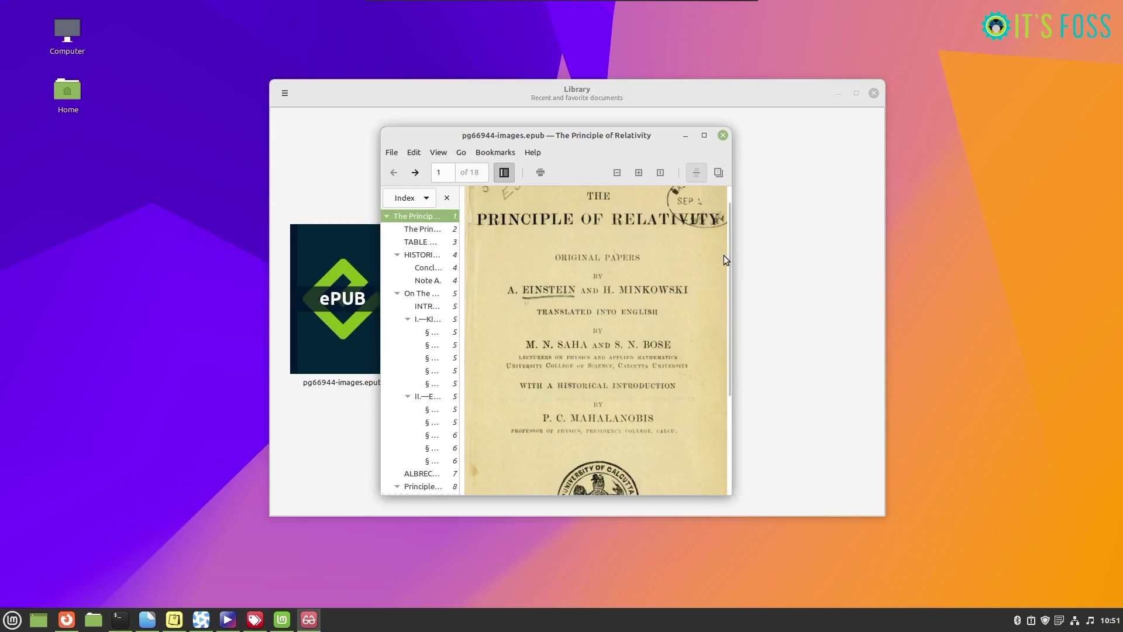
mouse_move(731, 262)
mouse_down()
mouse_move(743, 427)
mouse_move(731, 113)
mouse_up()
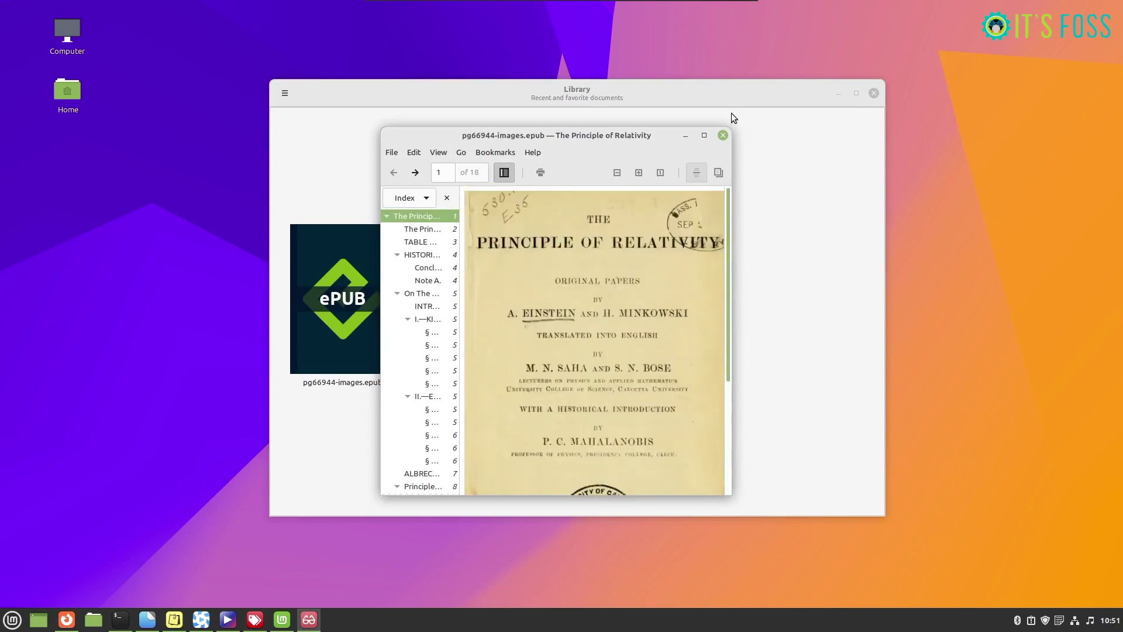
click(391, 152)
key(Escape)
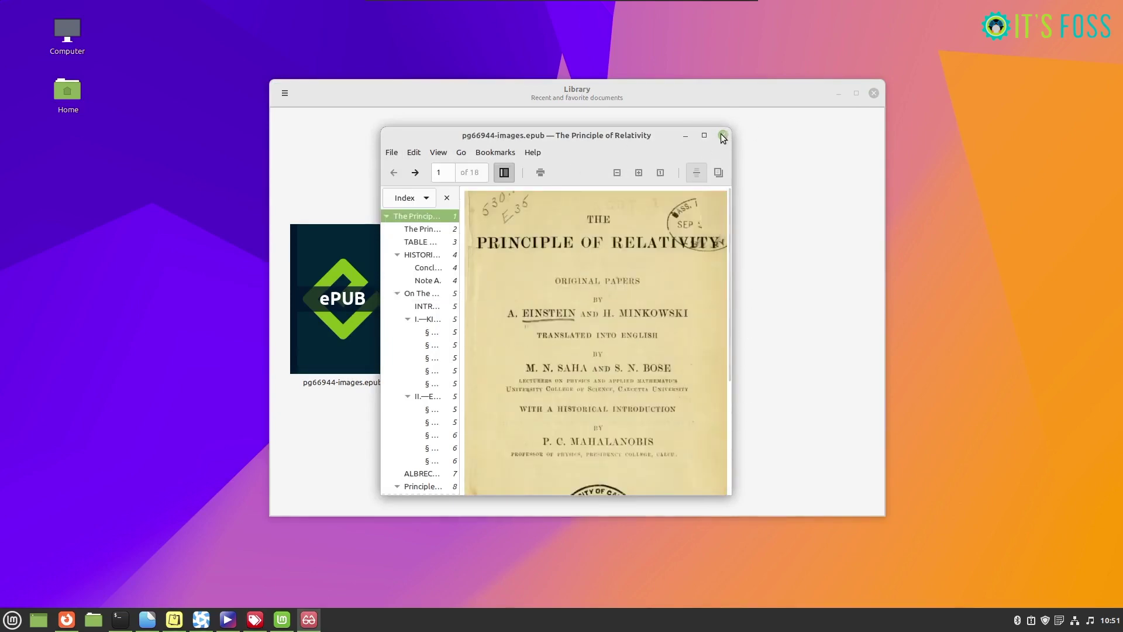
click(722, 136)
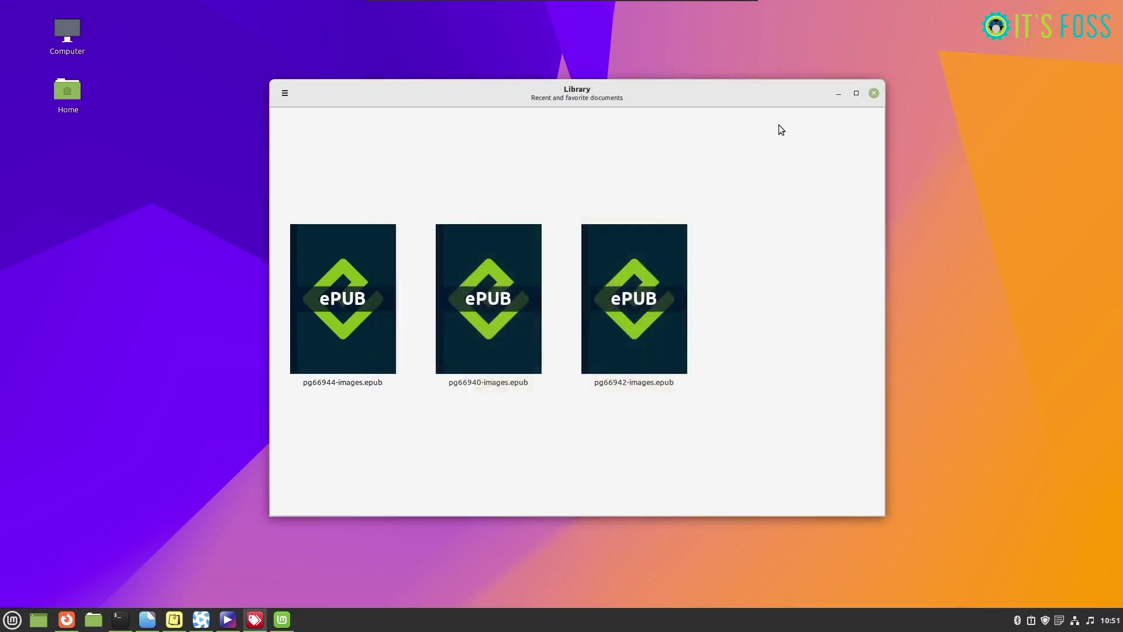
Step: Close Thingy, add a second sticky note, and spread the test and foss notes on the desktop
click(874, 93)
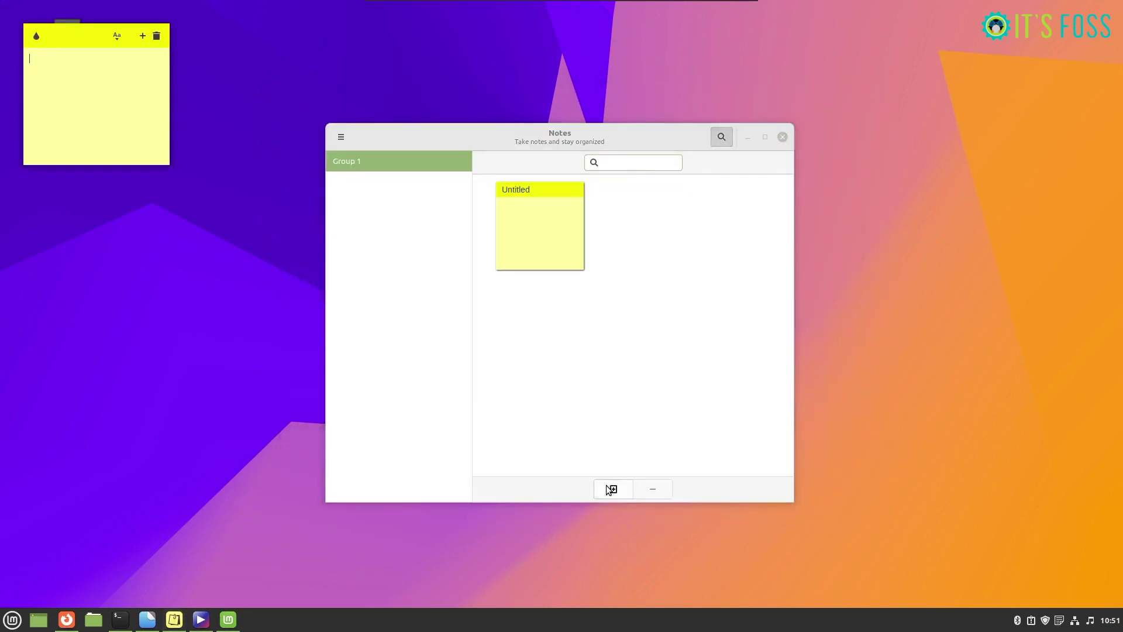
text(test)
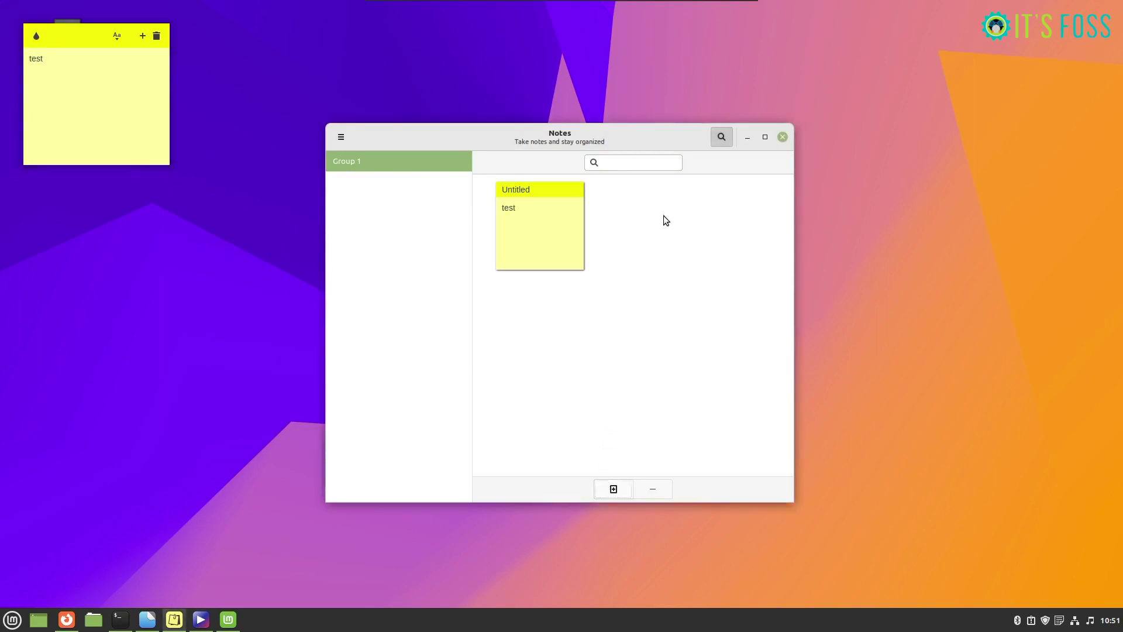
click(625, 493)
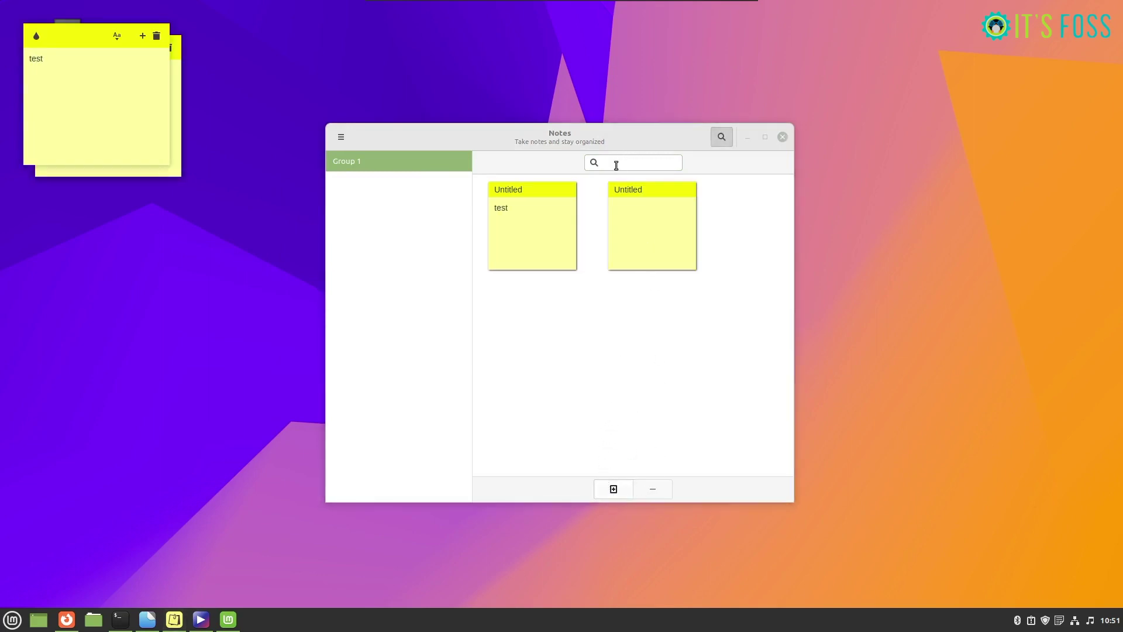
click(650, 212)
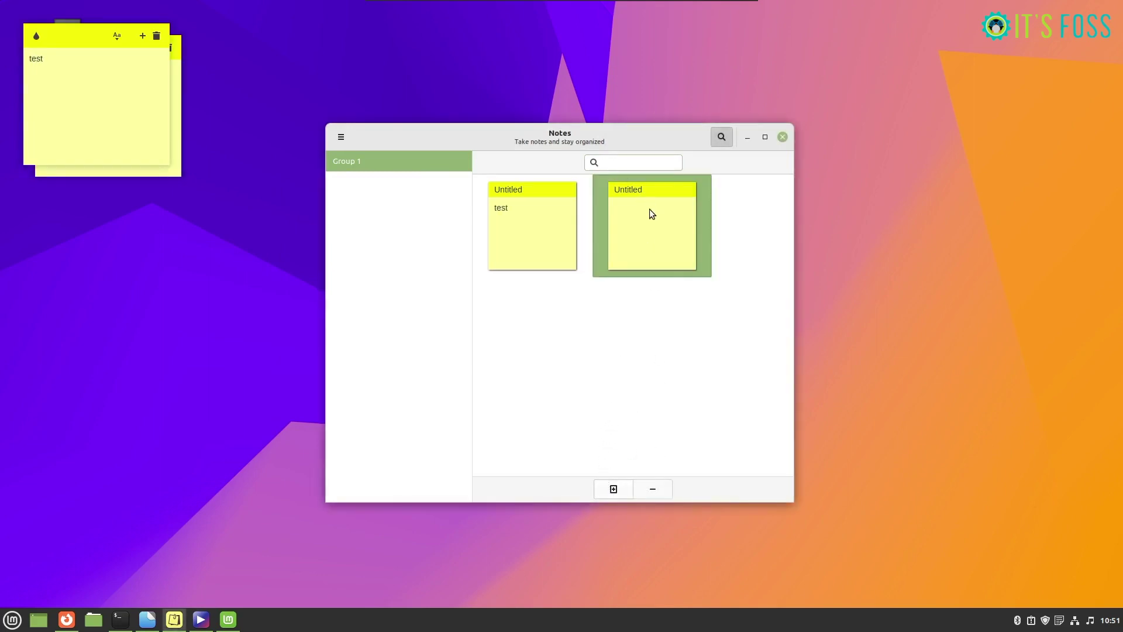
click(160, 143)
drag(85, 40, 168, 216)
click(94, 77)
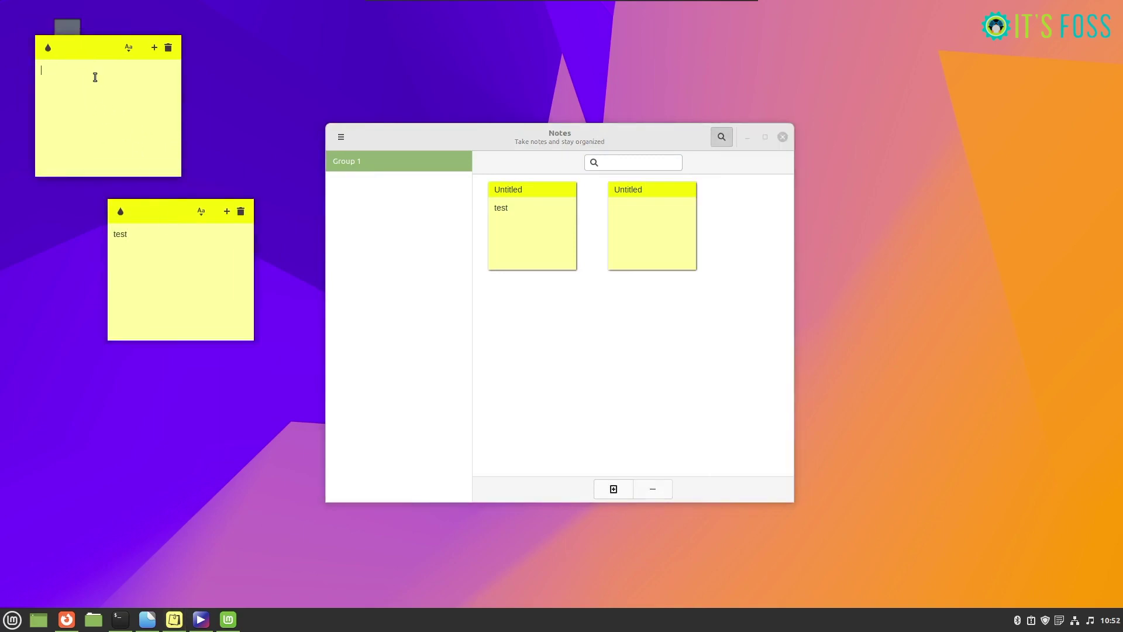
text(foss)
drag(85, 50, 101, 237)
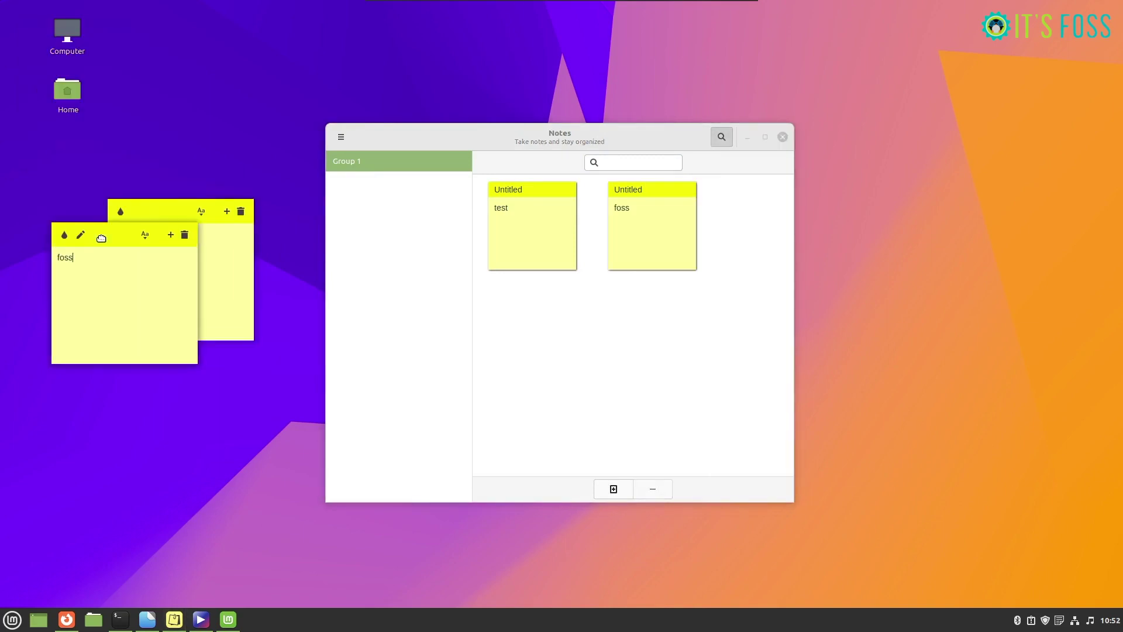
click(629, 173)
text(test)
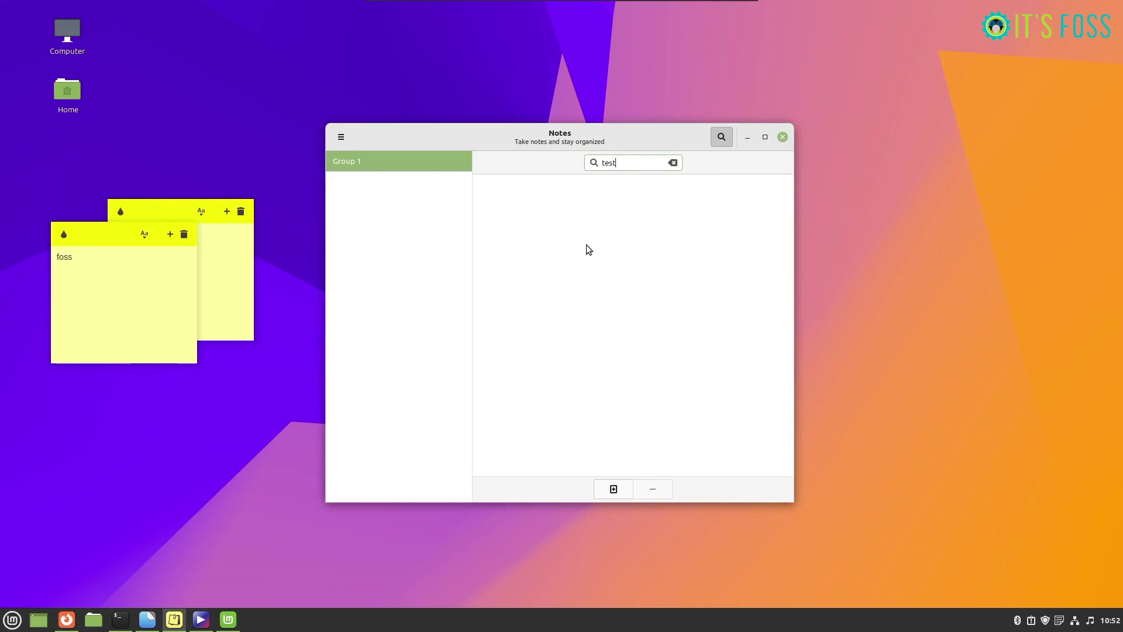
key(BackSpace)
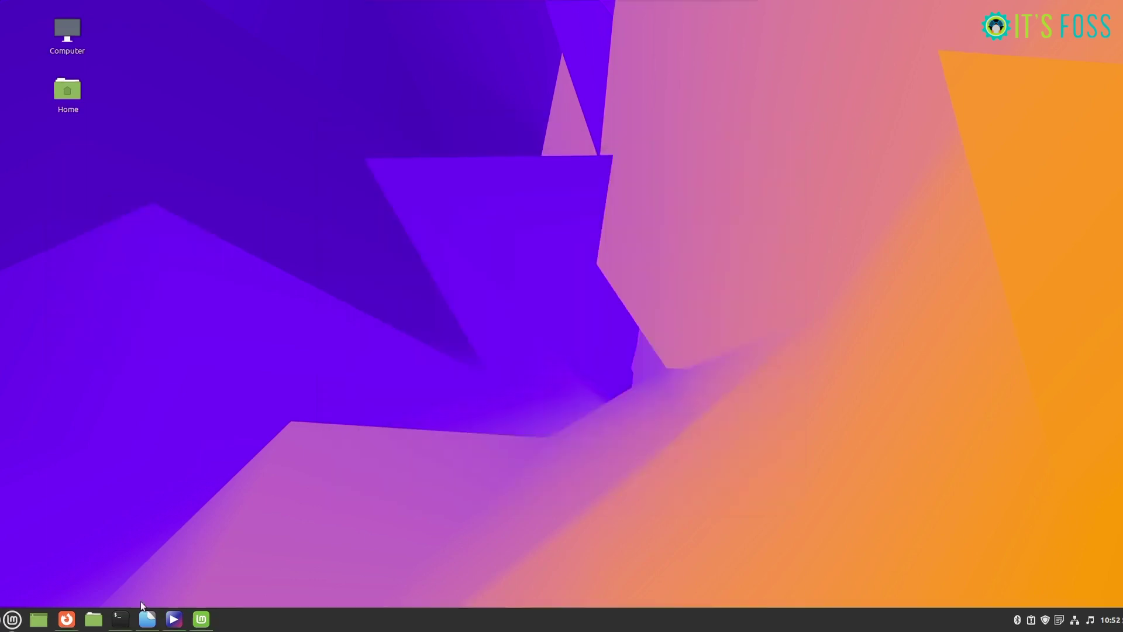